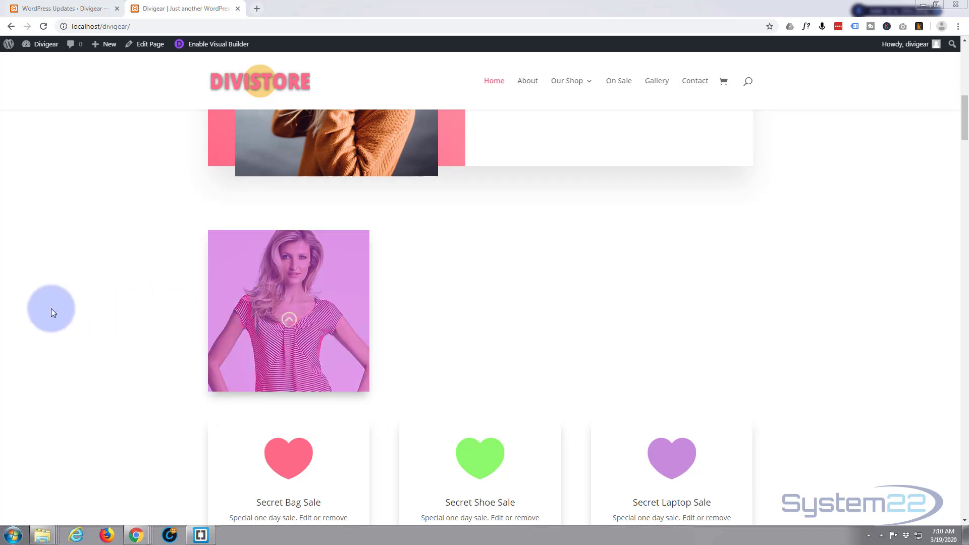
Reload the home page and switch it into Visual Builder editing mode
{"action": "left_click", "coordinate": [44, 26]}
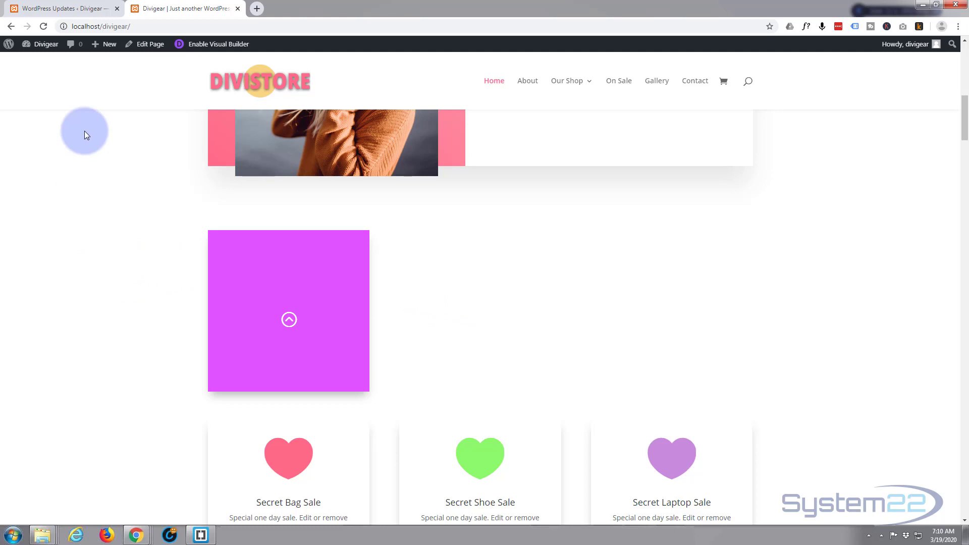
{"action": "left_click", "coordinate": [214, 45]}
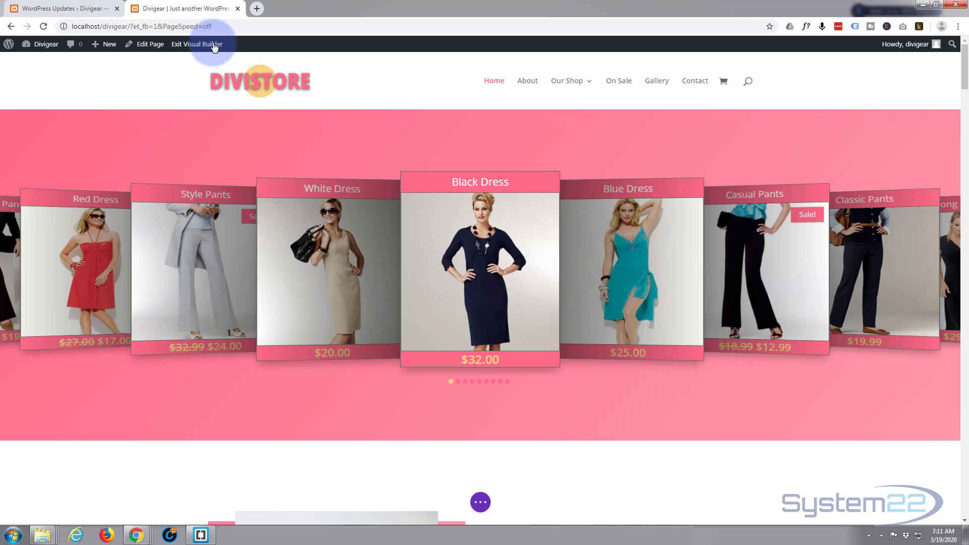
{"action": "scroll", "coordinate": [149, 89], "scroll_direction": "down", "scroll_amount": 3}
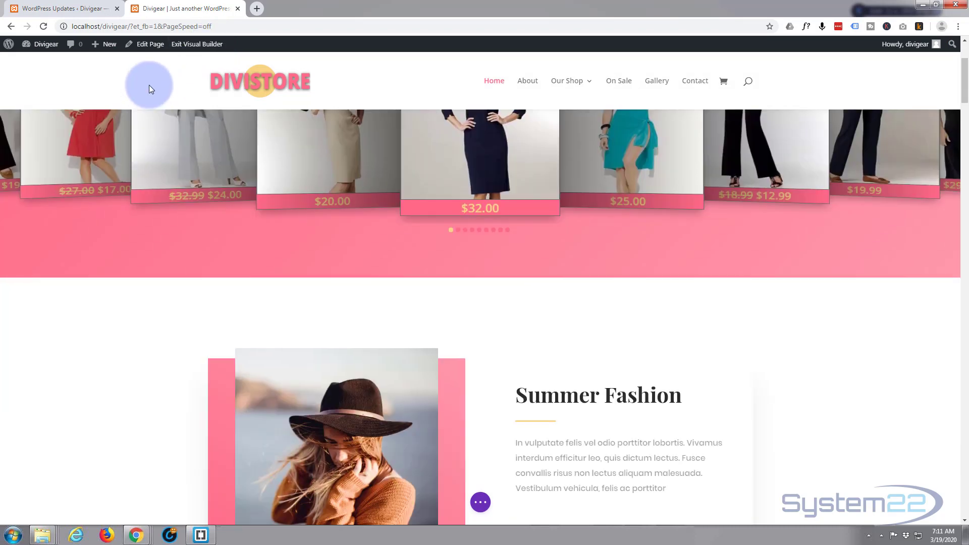
{"action": "scroll", "coordinate": [150, 85], "scroll_direction": "down", "scroll_amount": 8}
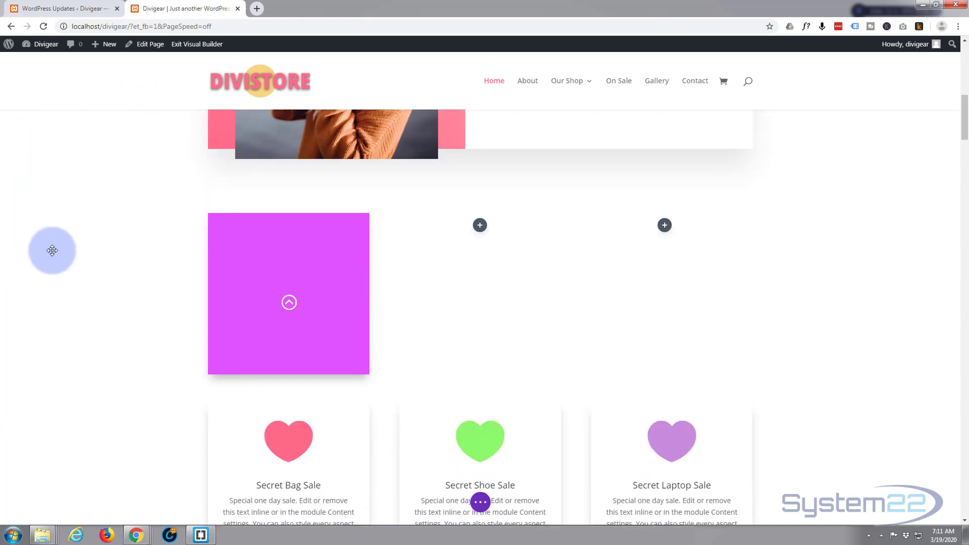
Add a module to the middle column beside the purple box and browse the Insert Module list
{"action": "left_click", "coordinate": [480, 225]}
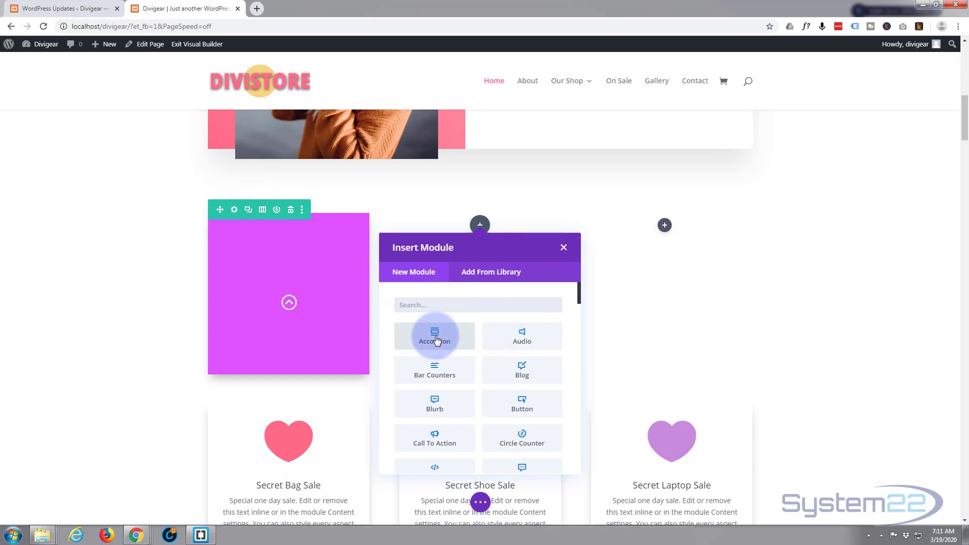
{"action": "scroll", "coordinate": [482, 353], "scroll_direction": "down", "scroll_amount": 2}
{"action": "scroll", "coordinate": [481, 352], "scroll_direction": "down", "scroll_amount": 12}
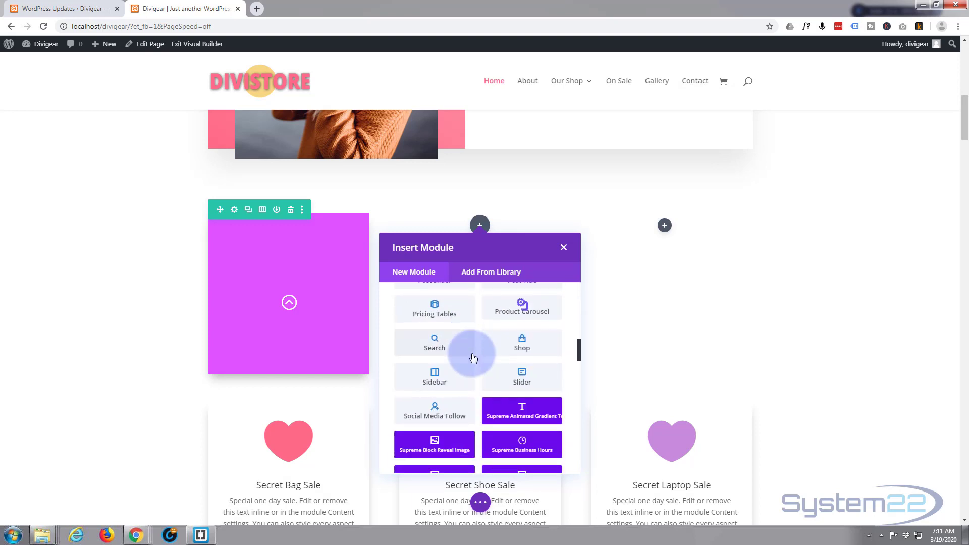
{"action": "scroll", "coordinate": [472, 358], "scroll_direction": "down", "scroll_amount": 12}
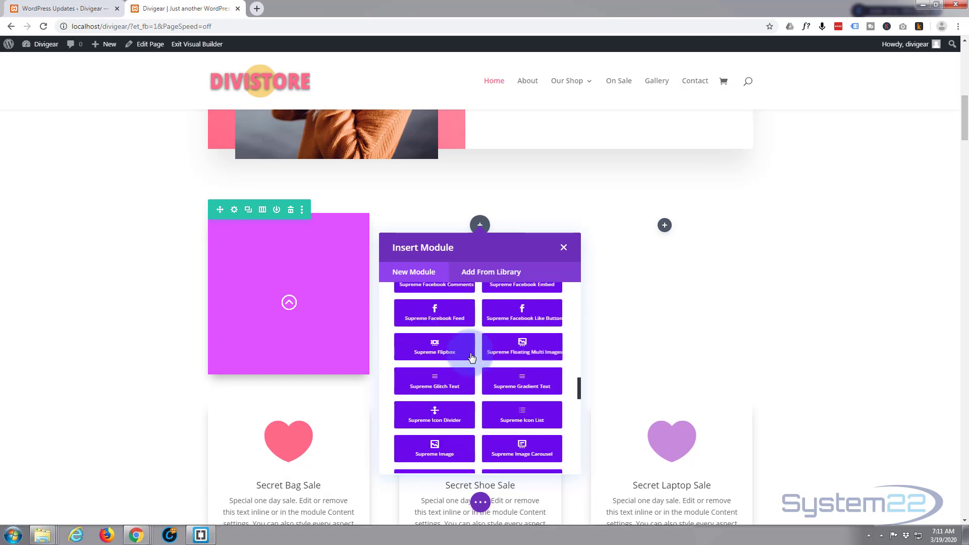
{"action": "scroll", "coordinate": [472, 358], "scroll_direction": "down", "scroll_amount": 4}
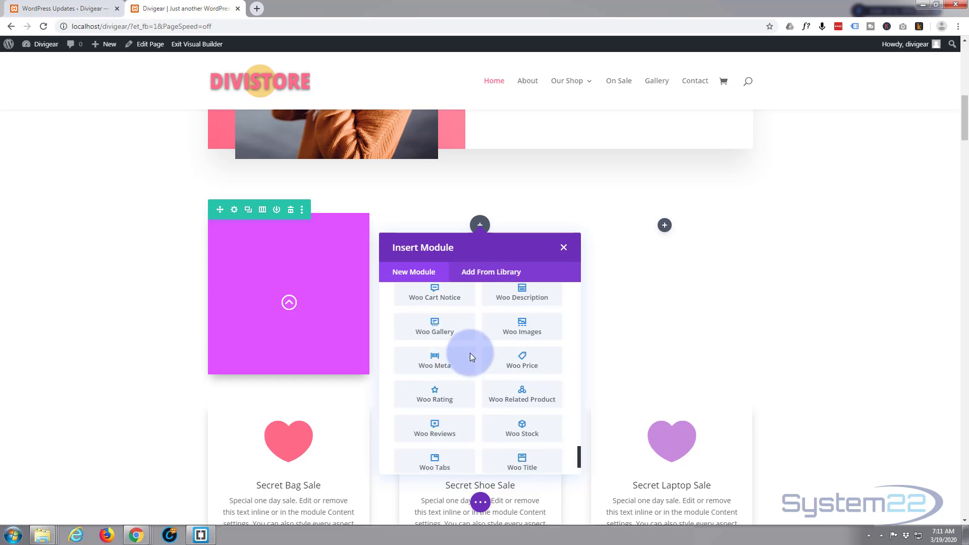
{"action": "scroll", "coordinate": [472, 358], "scroll_direction": "up", "scroll_amount": 8}
{"action": "scroll", "coordinate": [470, 356], "scroll_direction": "up", "scroll_amount": 3}
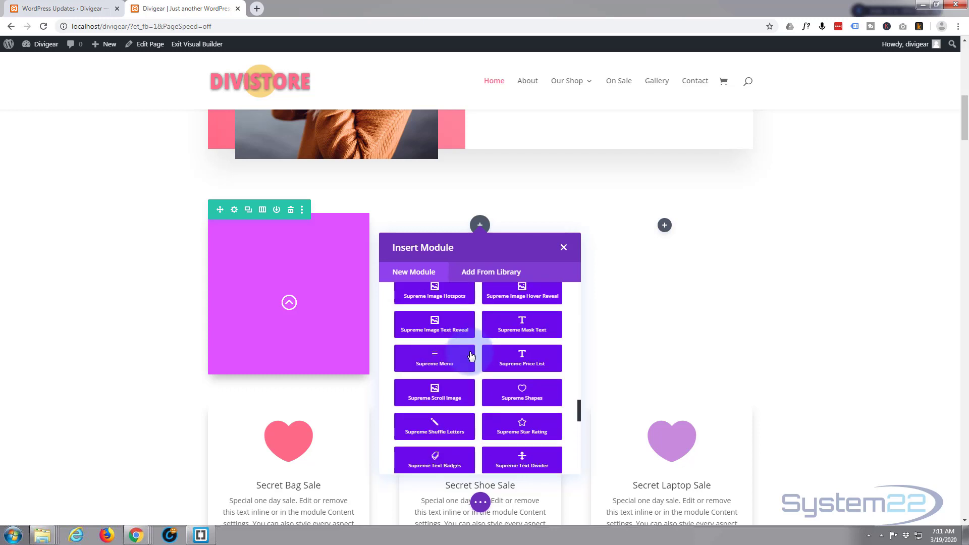
{"action": "scroll", "coordinate": [469, 356], "scroll_direction": "up", "scroll_amount": 1}
{"action": "scroll", "coordinate": [468, 356], "scroll_direction": "up", "scroll_amount": 6}
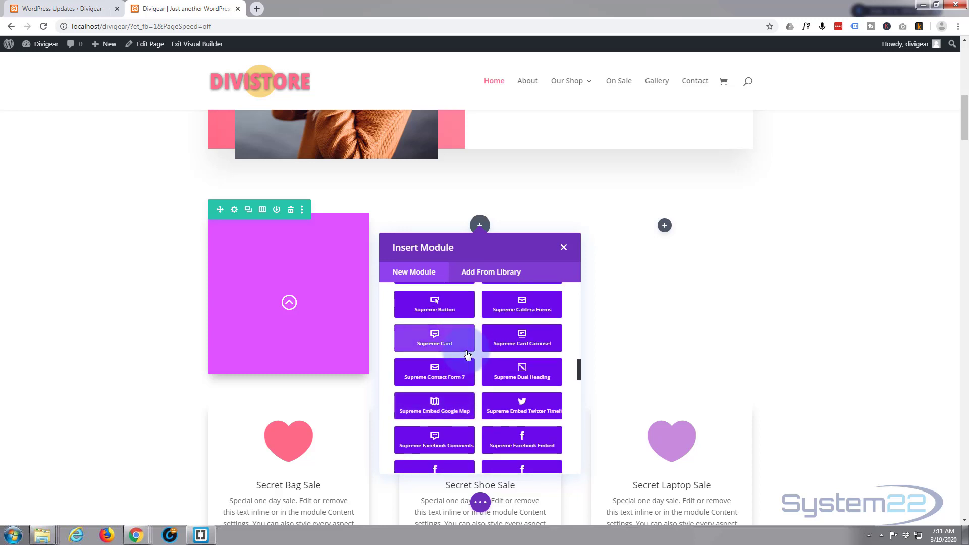
{"action": "scroll", "coordinate": [467, 354], "scroll_direction": "up", "scroll_amount": 2}
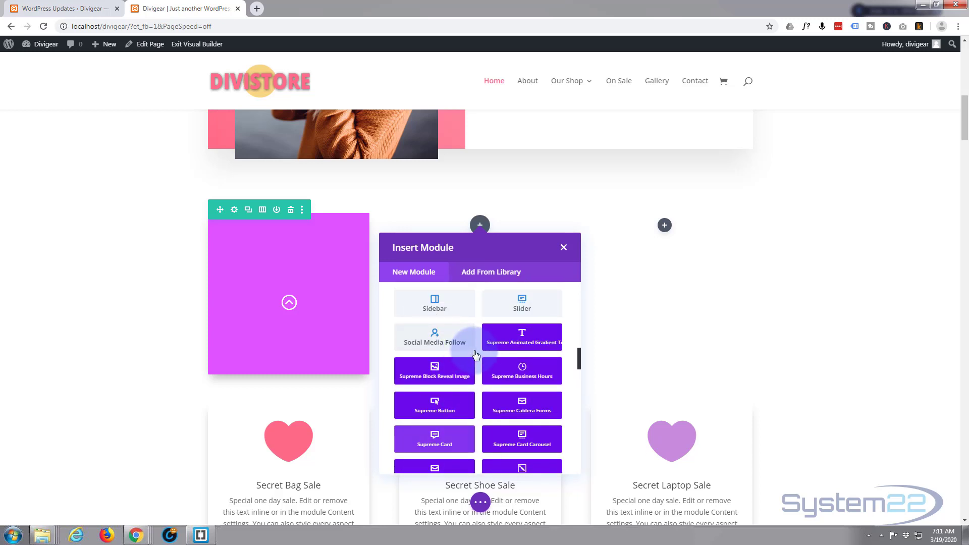
Insert a Supreme Block Reveal Image module and set its image to the green-shirt photo
{"action": "left_click", "coordinate": [438, 378]}
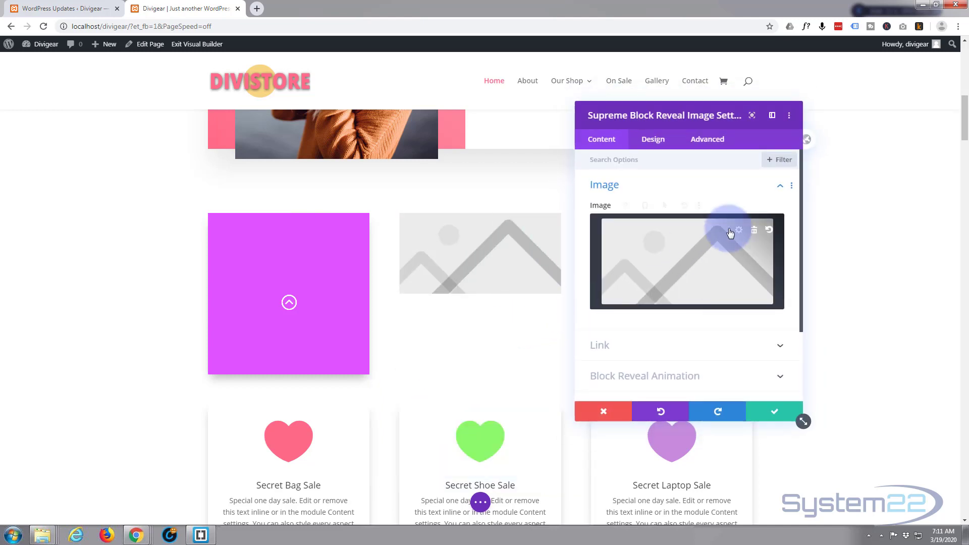
{"action": "mouse_move", "coordinate": [760, 236]}
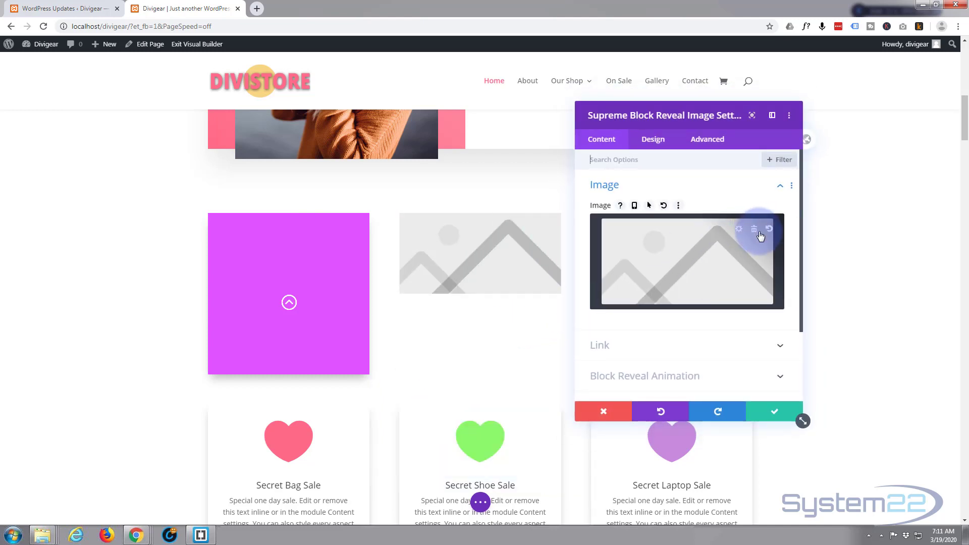
{"action": "left_click", "coordinate": [720, 256]}
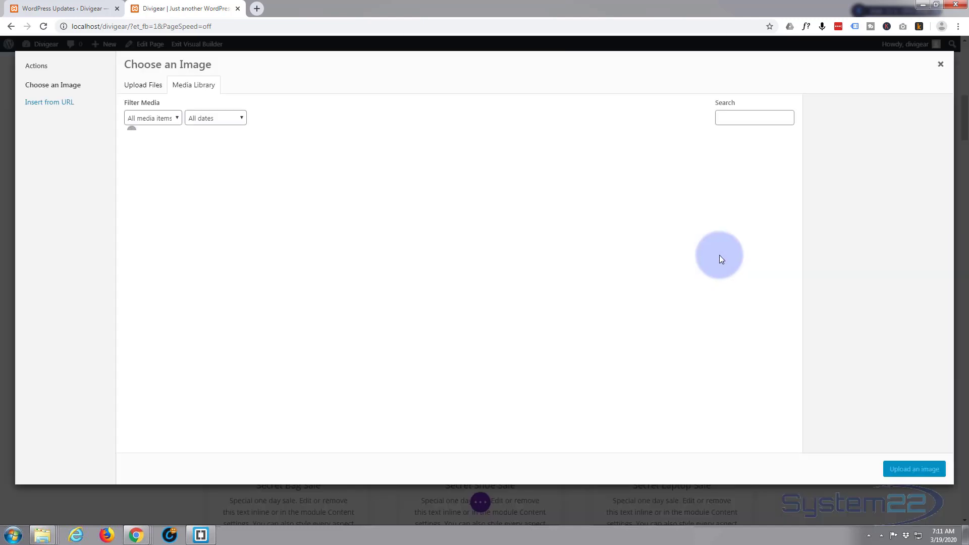
{"action": "scroll", "coordinate": [652, 247], "scroll_direction": "down", "scroll_amount": 4}
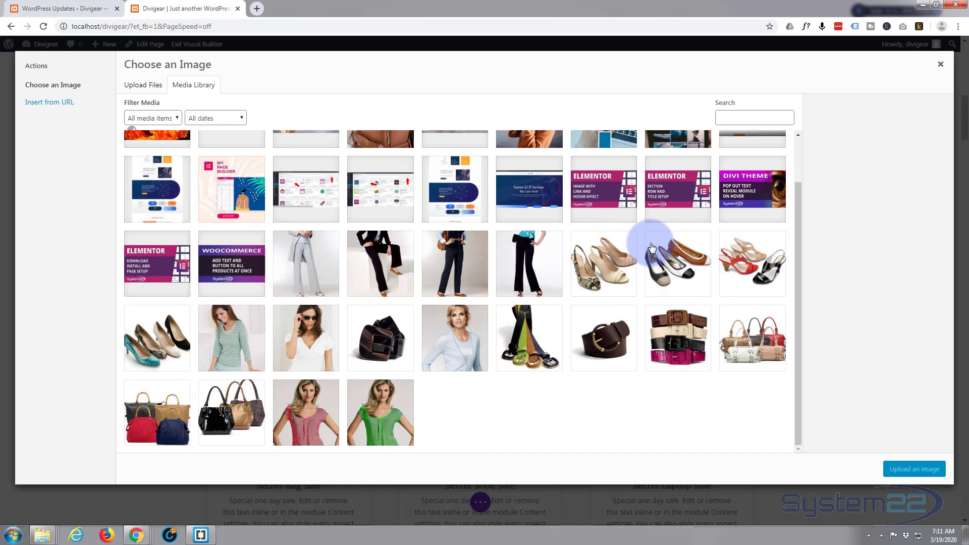
{"action": "left_click", "coordinate": [385, 271]}
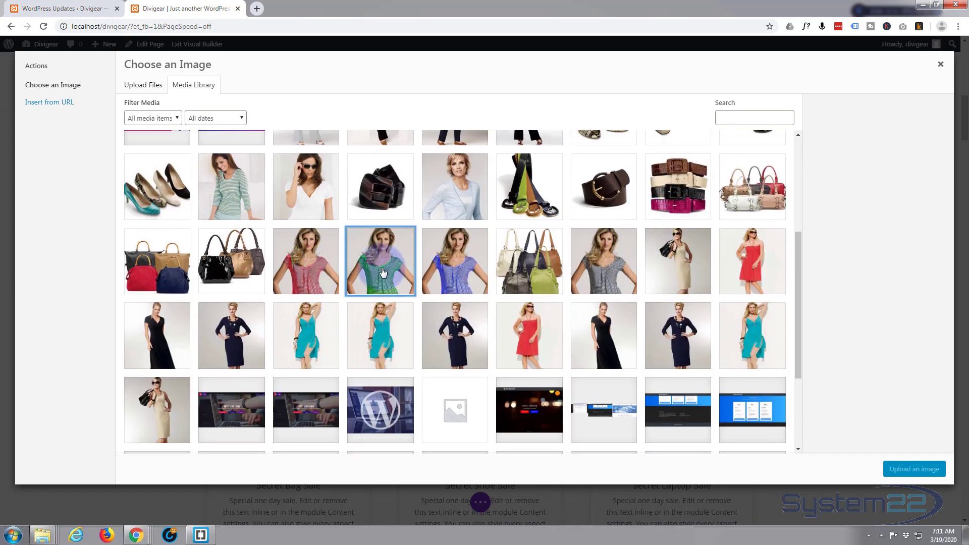
{"action": "left_click", "coordinate": [915, 470]}
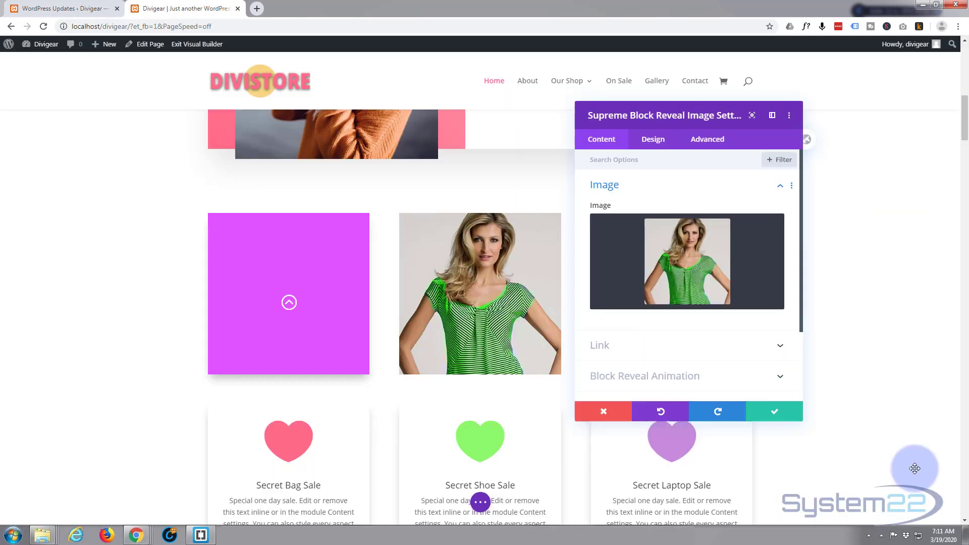
Check the link and block reveal options, then set the module background to purple #8300e9
{"action": "left_click", "coordinate": [684, 347]}
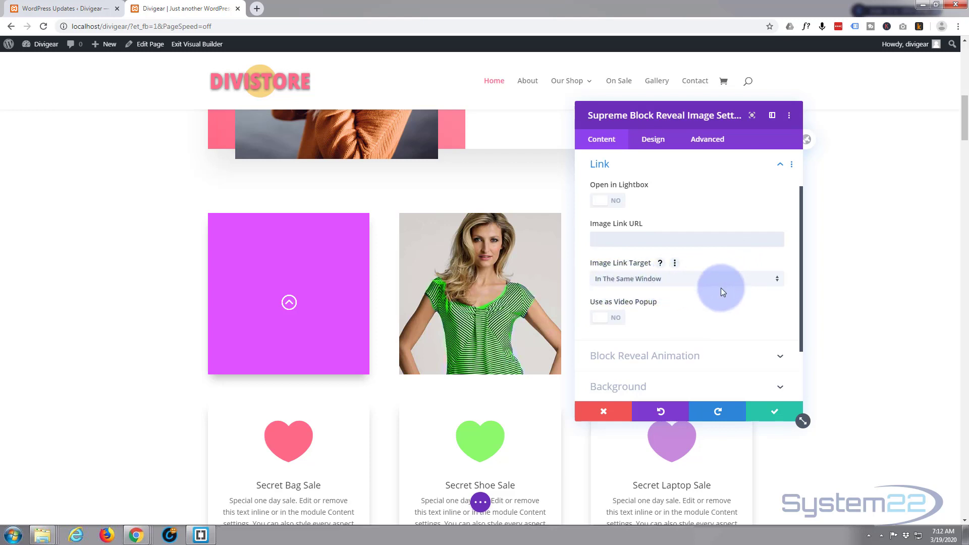
{"action": "scroll", "coordinate": [705, 293], "scroll_direction": "down", "scroll_amount": 3}
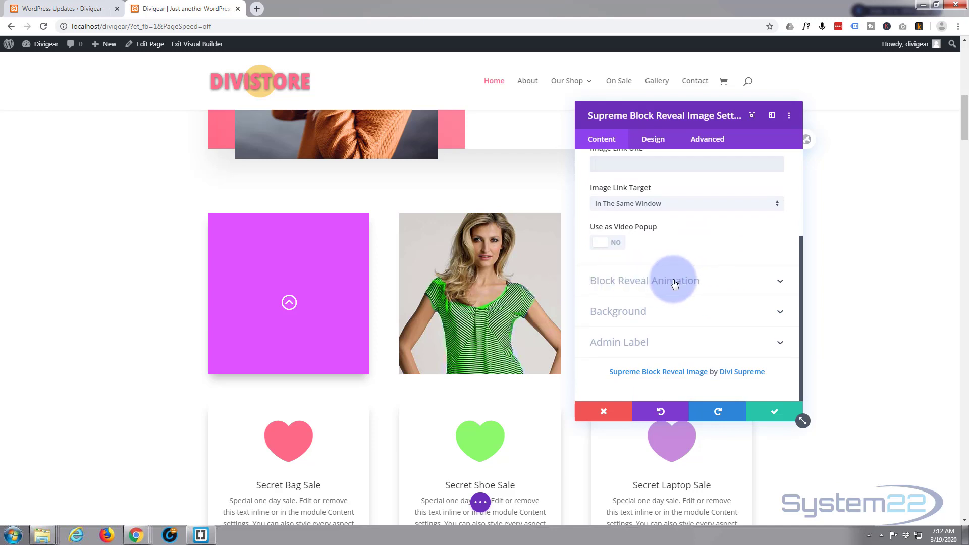
{"action": "left_click", "coordinate": [675, 282]}
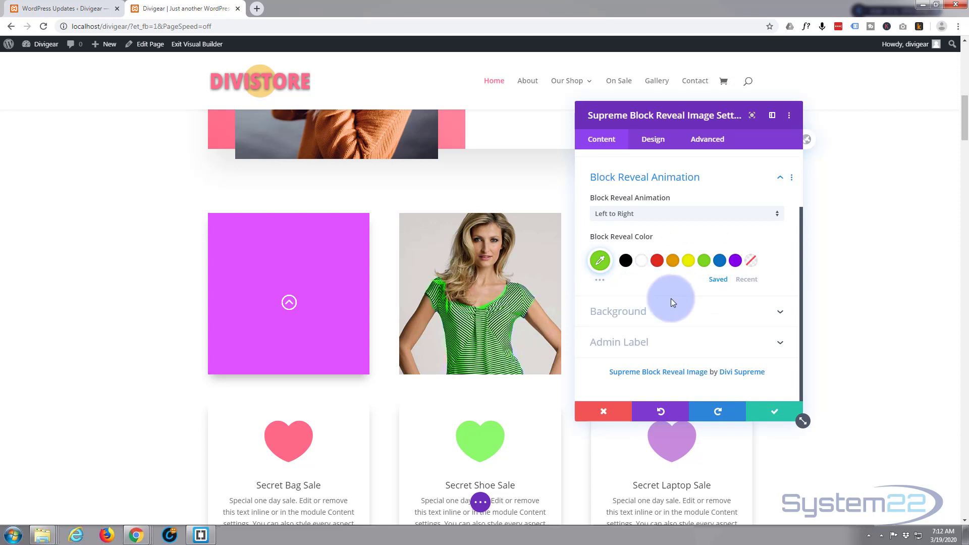
{"action": "left_click", "coordinate": [694, 313]}
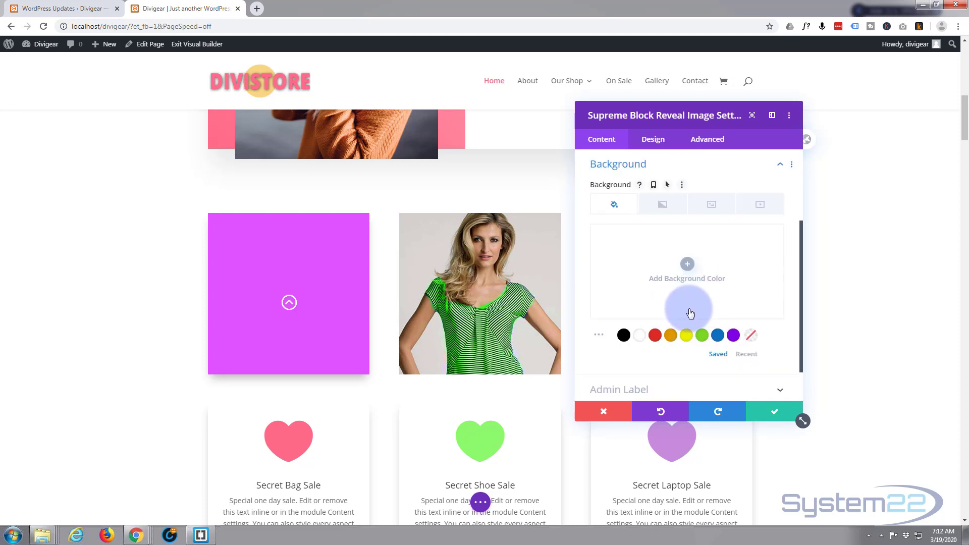
{"action": "left_click", "coordinate": [734, 337]}
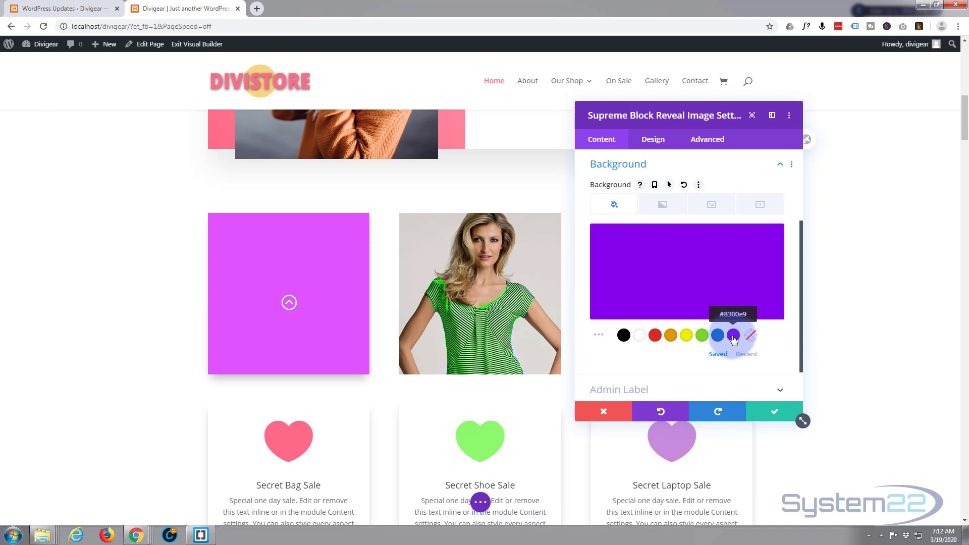
{"action": "scroll", "coordinate": [673, 299], "scroll_direction": "down", "scroll_amount": 1}
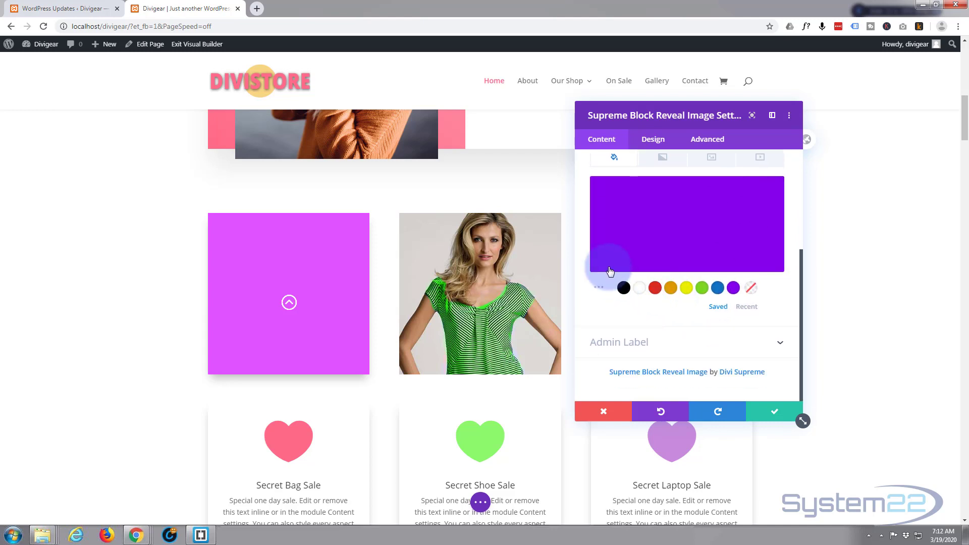
In the Design tab's Overlay settings, enable Image Overlay with lilac #c88bda as the overlay colour
{"action": "left_click", "coordinate": [654, 141]}
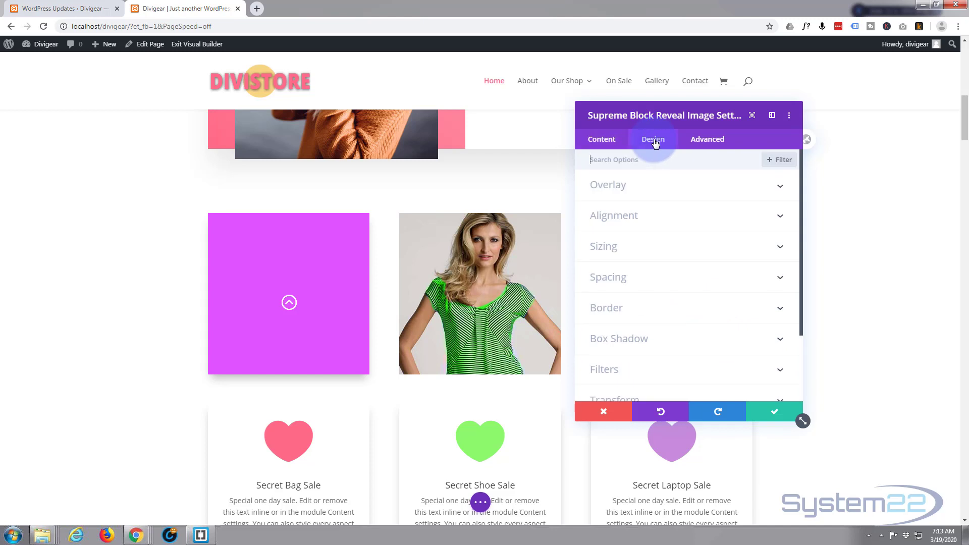
{"action": "left_click", "coordinate": [697, 186]}
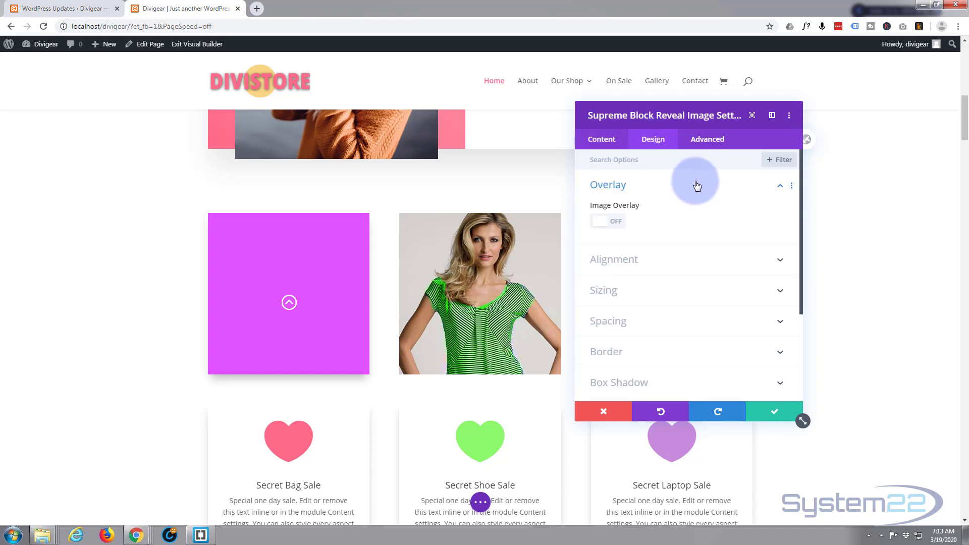
{"action": "mouse_move", "coordinate": [227, 277]}
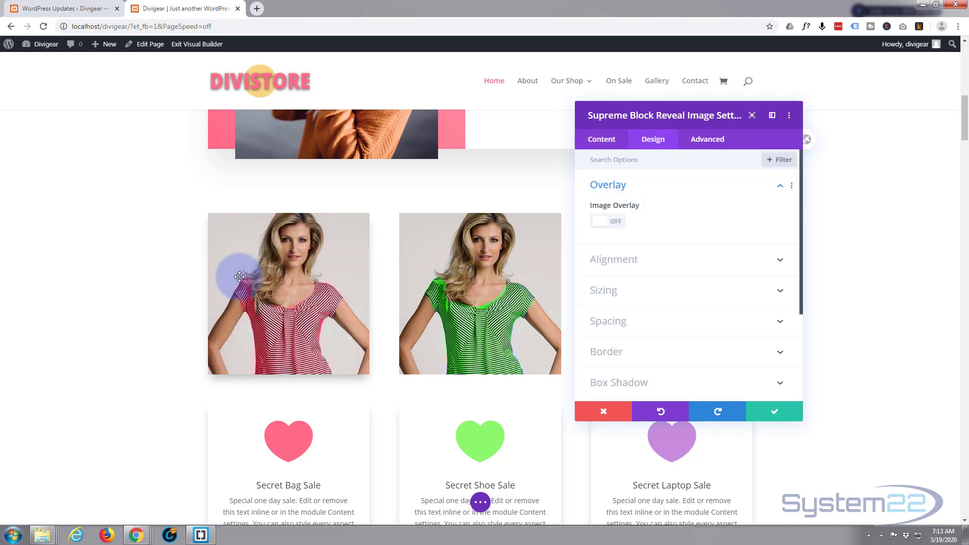
{"action": "left_click", "coordinate": [617, 221]}
{"action": "scroll", "coordinate": [699, 220], "scroll_direction": "down", "scroll_amount": 1}
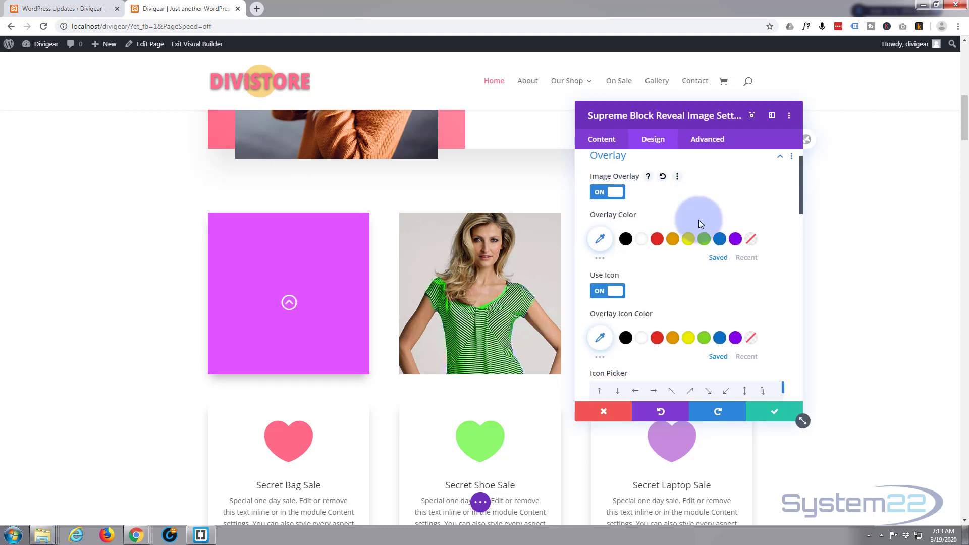
{"action": "scroll", "coordinate": [699, 219], "scroll_direction": "down", "scroll_amount": 2}
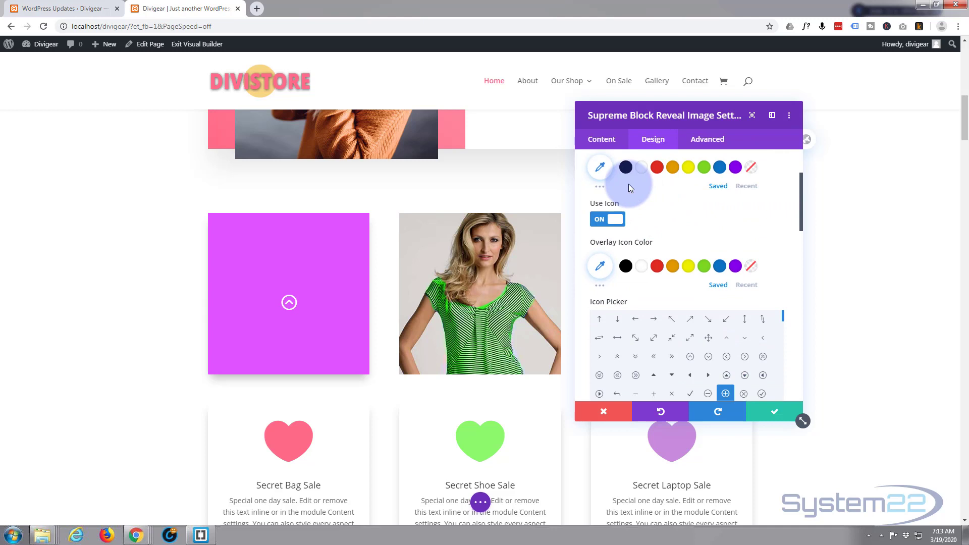
{"action": "left_click", "coordinate": [600, 188]}
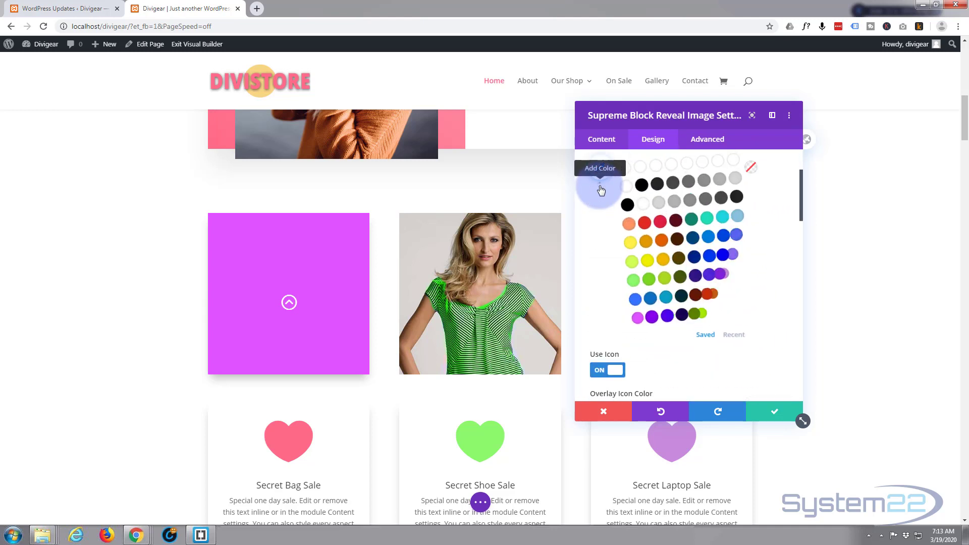
{"action": "left_click", "coordinate": [625, 321]}
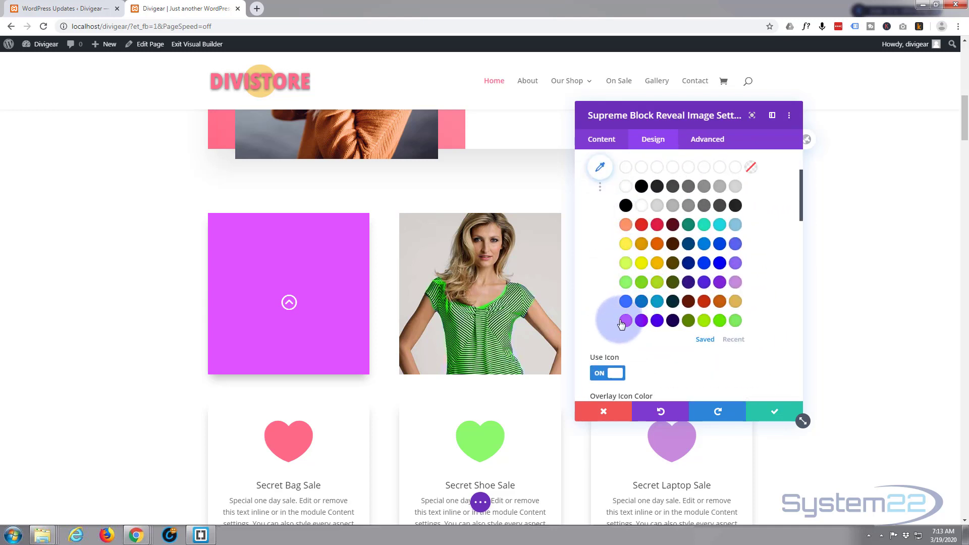
{"action": "left_click", "coordinate": [704, 339]}
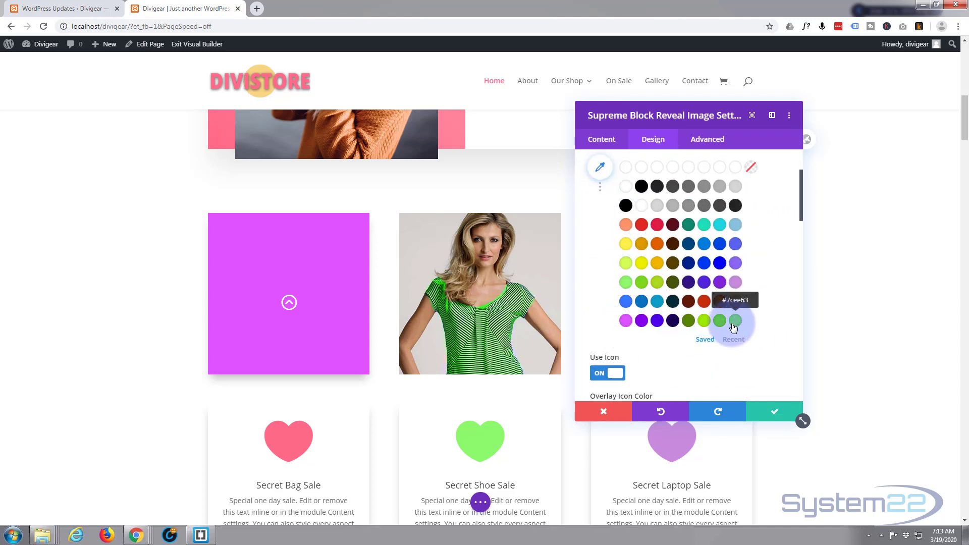
{"action": "left_click", "coordinate": [736, 284]}
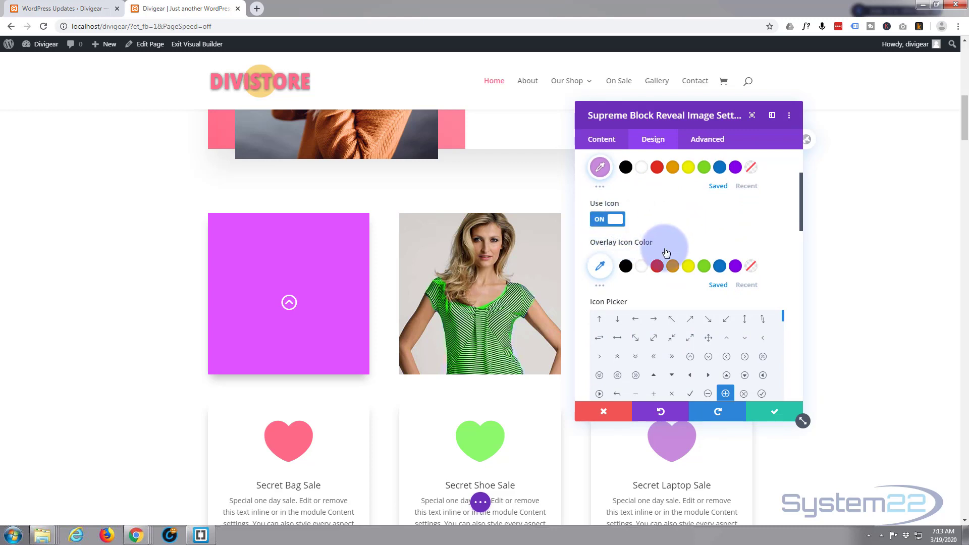
Choose the question-mark circle as the overlay icon
{"action": "scroll", "coordinate": [664, 251], "scroll_direction": "down", "scroll_amount": 2}
{"action": "scroll", "coordinate": [664, 253], "scroll_direction": "down", "scroll_amount": 1}
{"action": "scroll", "coordinate": [664, 273], "scroll_direction": "down", "scroll_amount": 2}
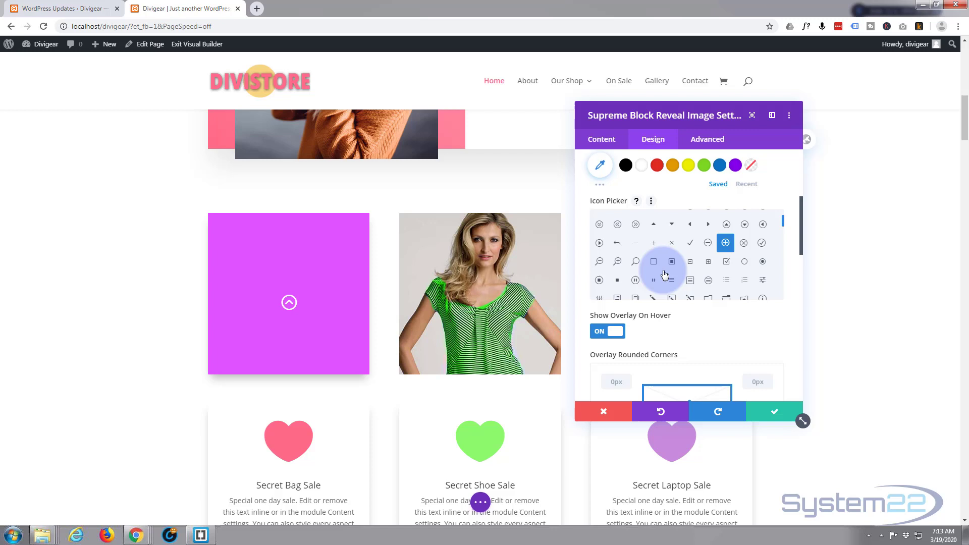
{"action": "scroll", "coordinate": [664, 273], "scroll_direction": "down", "scroll_amount": 2}
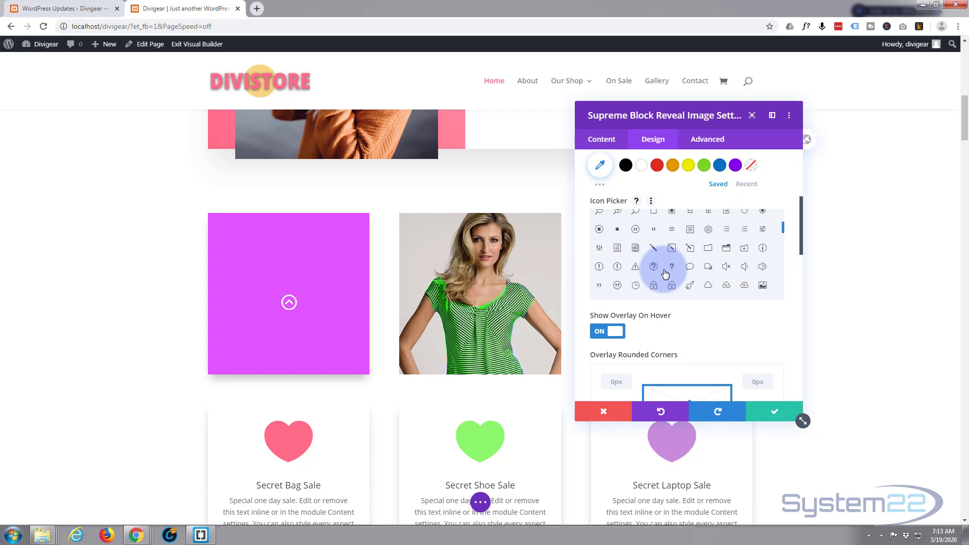
{"action": "left_click", "coordinate": [654, 267]}
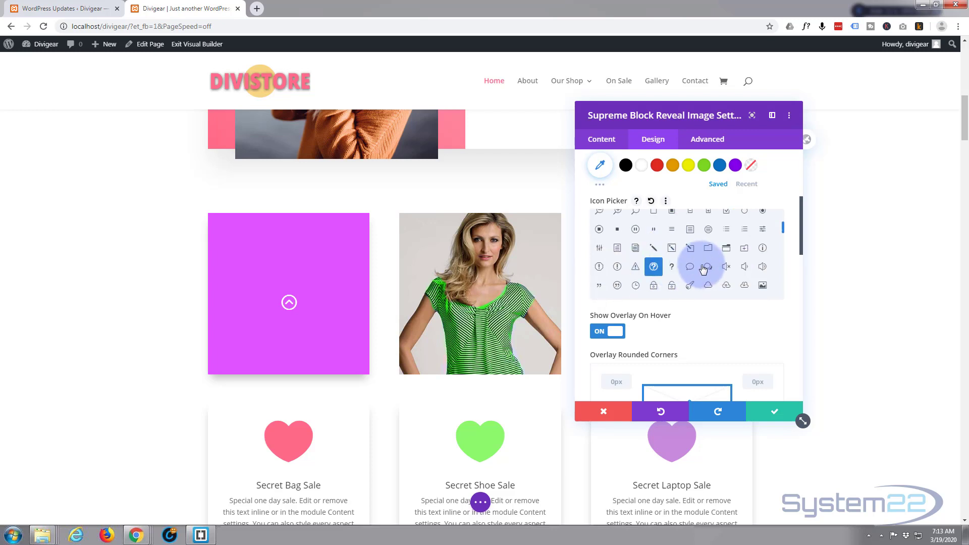
{"action": "scroll", "coordinate": [690, 275], "scroll_direction": "up", "scroll_amount": 1}
{"action": "scroll", "coordinate": [689, 270], "scroll_direction": "up", "scroll_amount": 4}
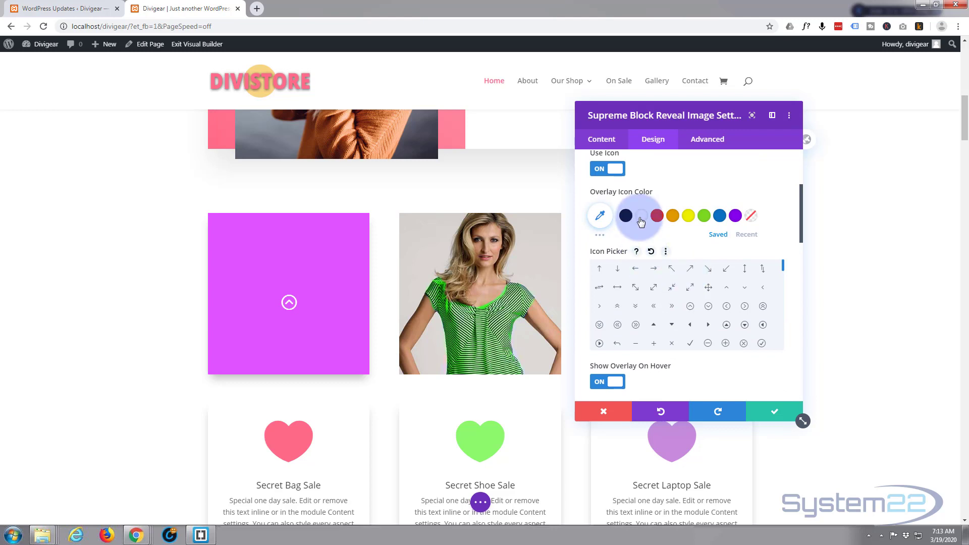
{"action": "scroll", "coordinate": [648, 232], "scroll_direction": "down", "scroll_amount": 3}
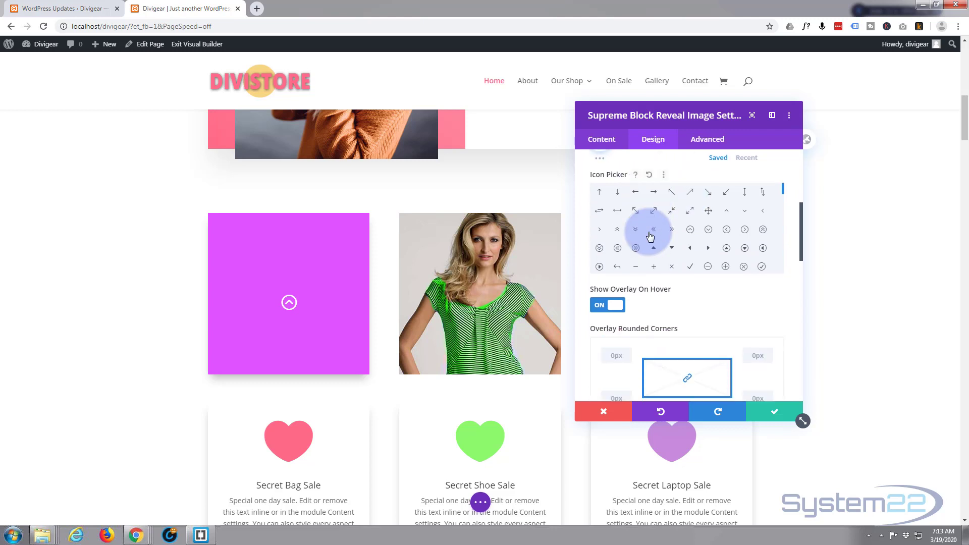
Apply a Box Shadow preset to the module and close its settings
{"action": "mouse_move", "coordinate": [718, 231]}
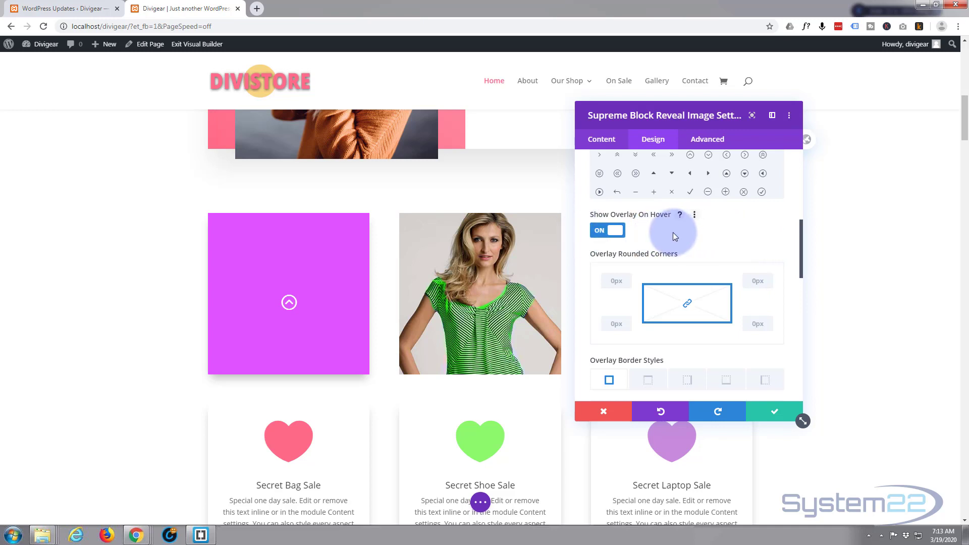
{"action": "scroll", "coordinate": [674, 233], "scroll_direction": "down", "scroll_amount": 2}
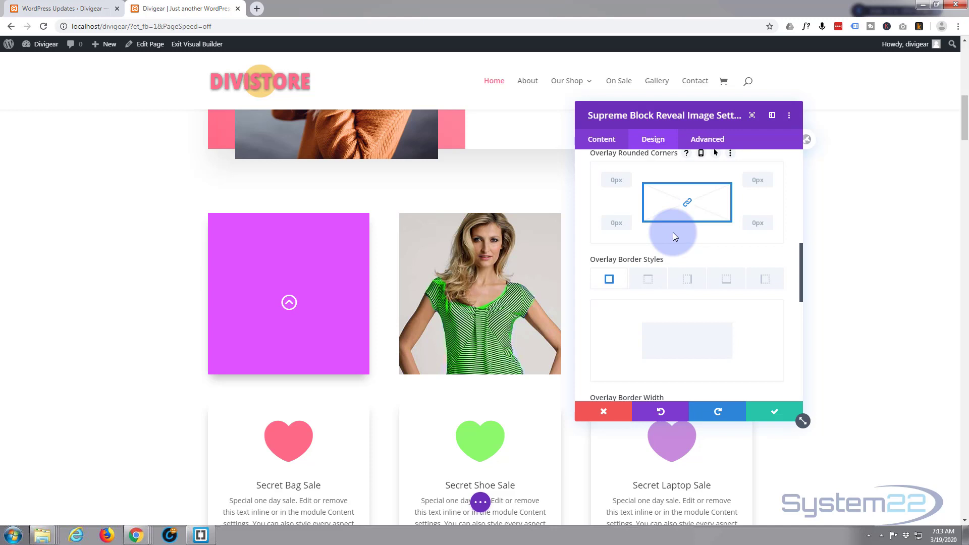
{"action": "scroll", "coordinate": [673, 232], "scroll_direction": "down", "scroll_amount": 5}
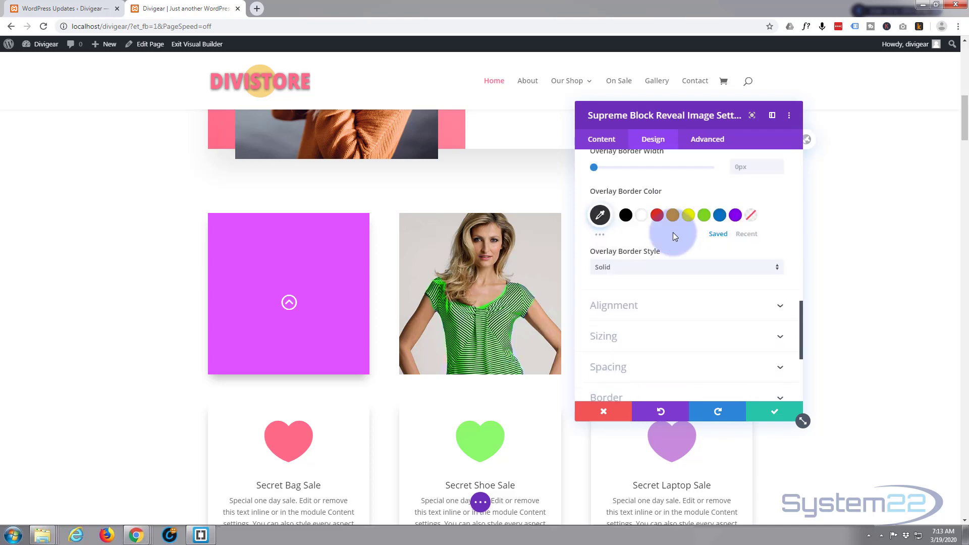
{"action": "scroll", "coordinate": [673, 235], "scroll_direction": "down", "scroll_amount": 1}
{"action": "scroll", "coordinate": [674, 235], "scroll_direction": "down", "scroll_amount": 2}
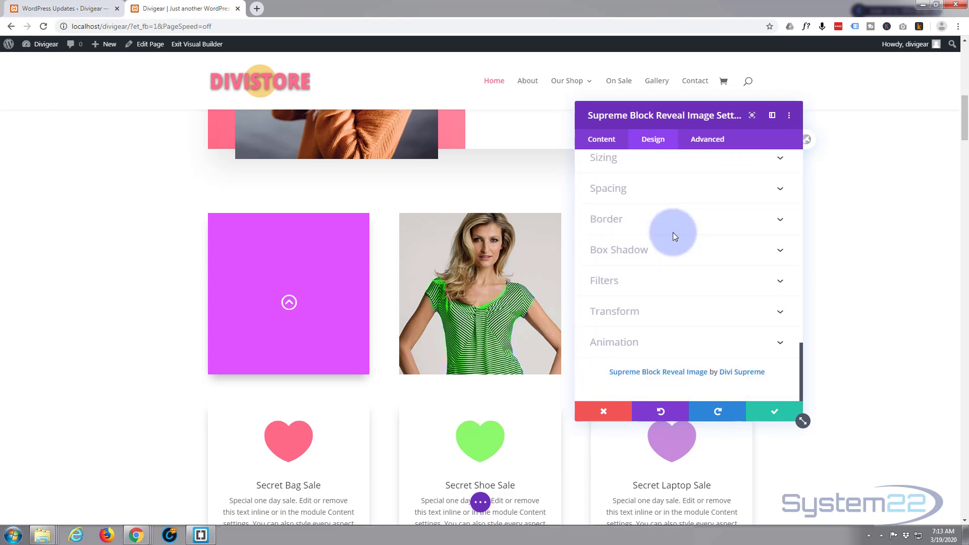
{"action": "scroll", "coordinate": [674, 237], "scroll_direction": "up", "scroll_amount": 1}
{"action": "scroll", "coordinate": [674, 239], "scroll_direction": "down", "scroll_amount": 1}
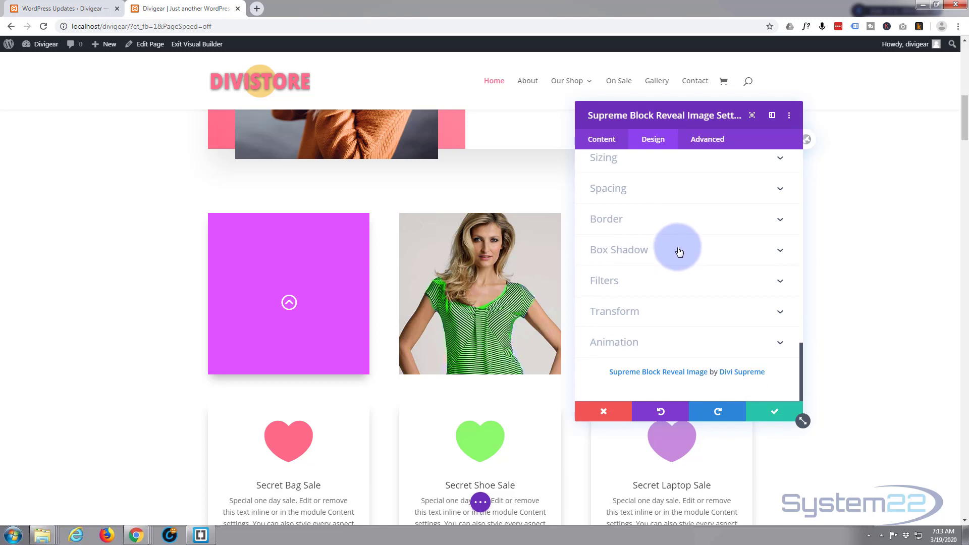
{"action": "left_click", "coordinate": [680, 252]}
{"action": "left_click", "coordinate": [760, 218]}
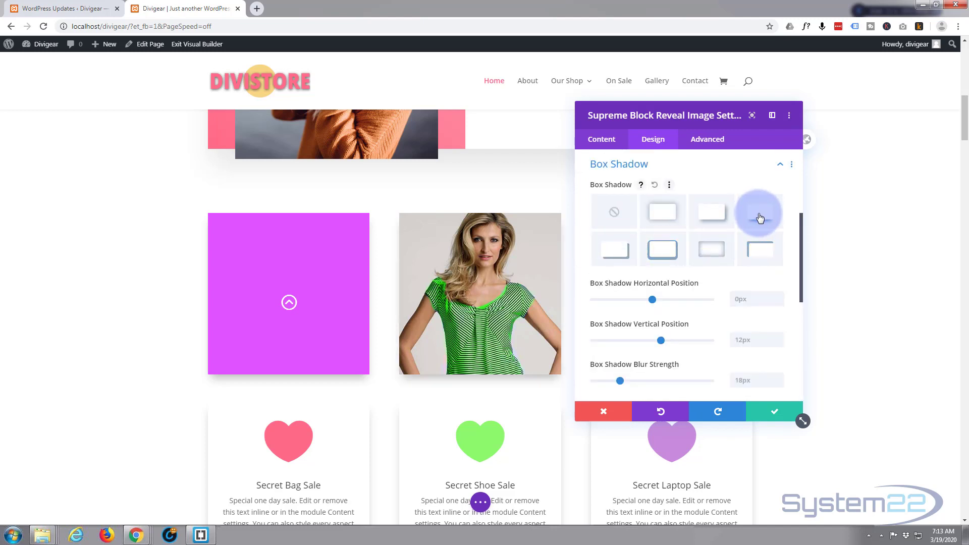
{"action": "left_click", "coordinate": [775, 411]}
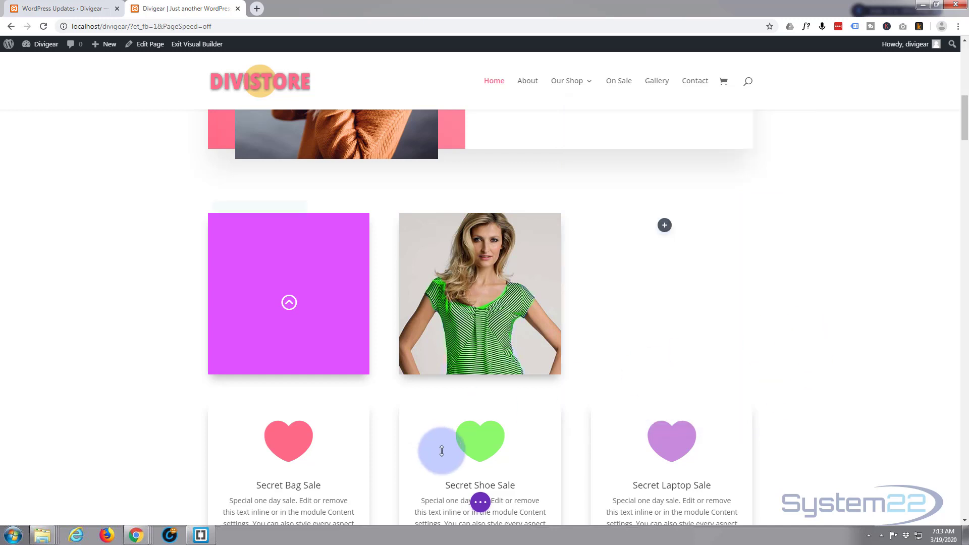
Save the page changes and exit the Visual Builder
{"action": "left_click", "coordinate": [480, 502]}
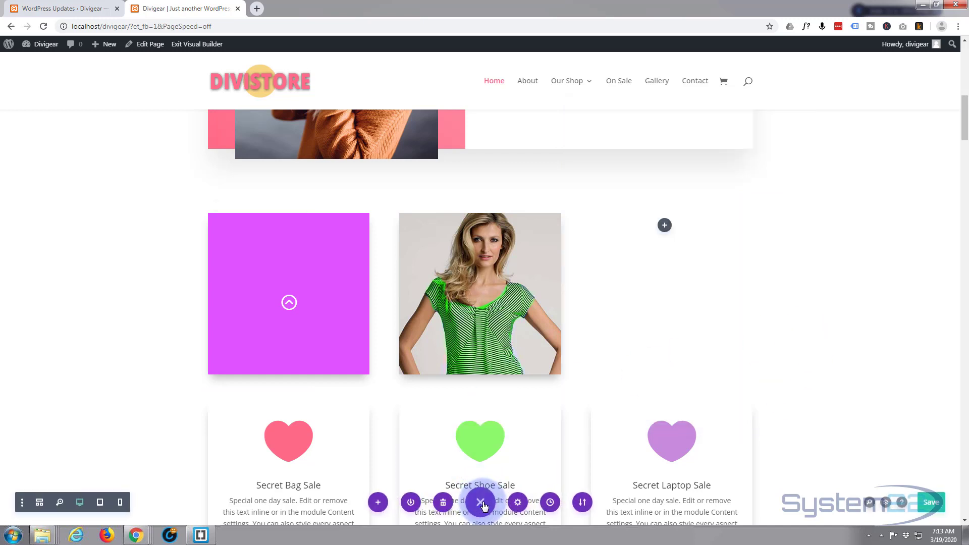
{"action": "left_click", "coordinate": [931, 502]}
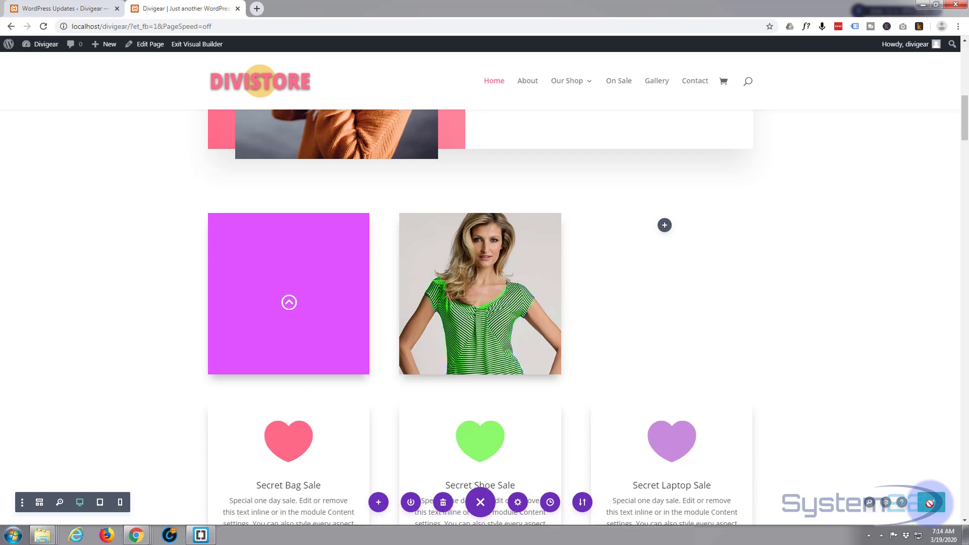
{"action": "left_click", "coordinate": [189, 45]}
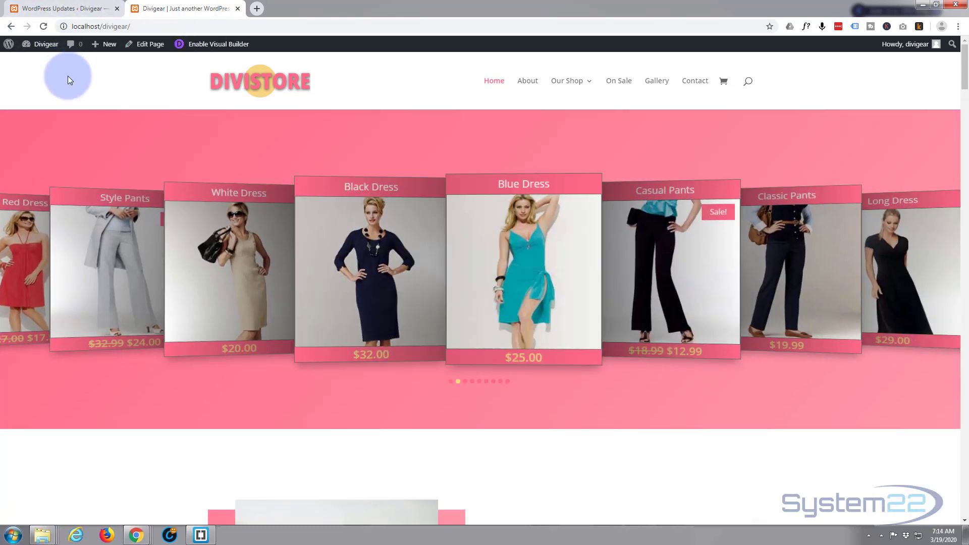
Preview the live page, reload it, and reopen it in the Visual Builder
{"action": "scroll", "coordinate": [120, 74], "scroll_direction": "down", "scroll_amount": 2}
{"action": "scroll", "coordinate": [120, 73], "scroll_direction": "down", "scroll_amount": 7}
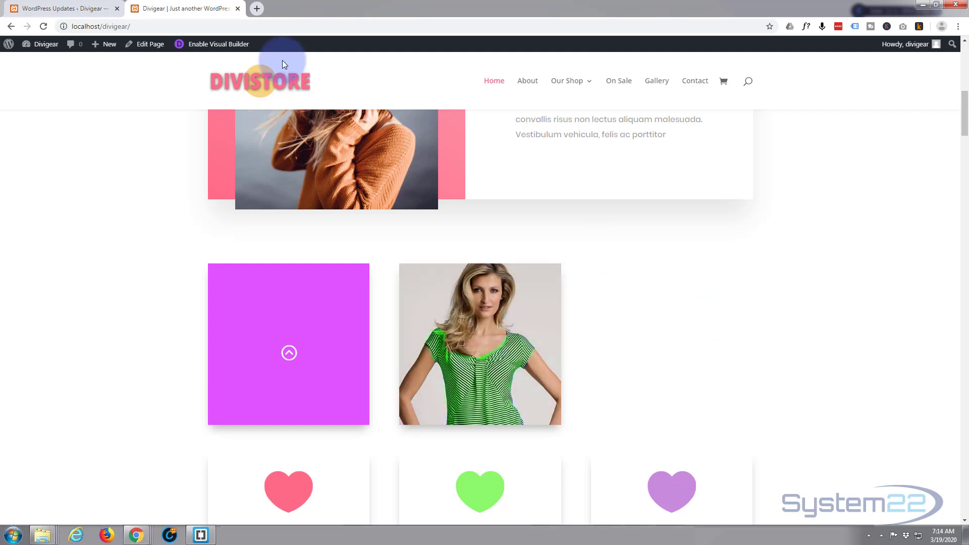
{"action": "left_click", "coordinate": [42, 26]}
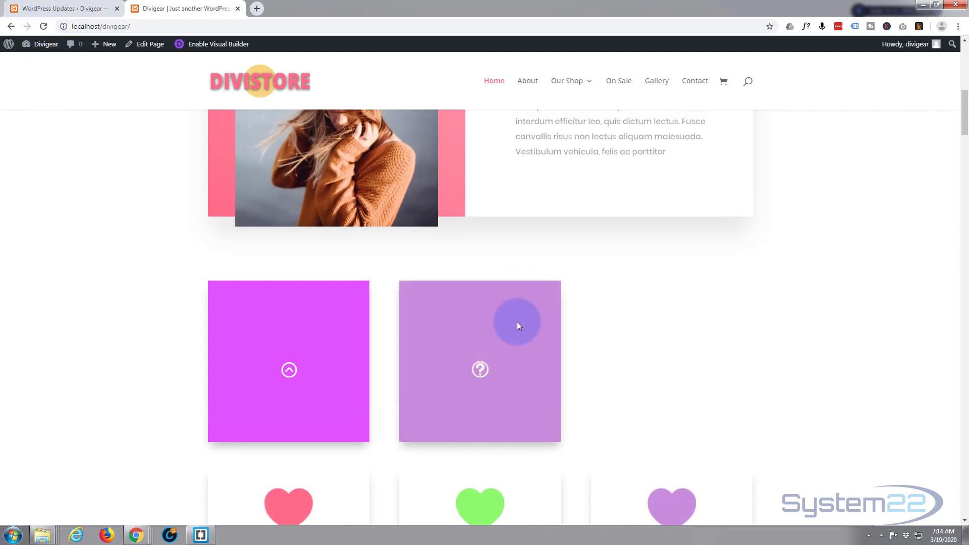
{"action": "left_click", "coordinate": [221, 45]}
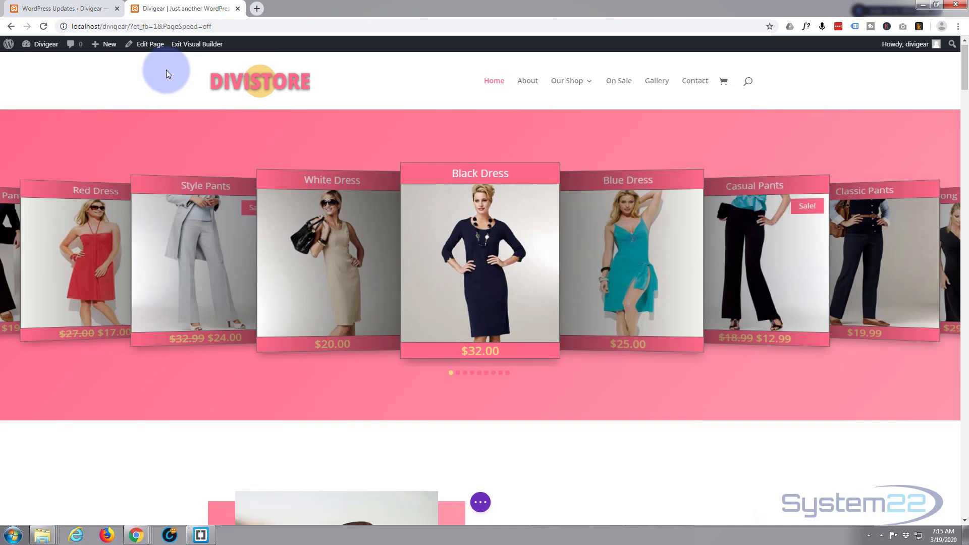
Turn off Show Overlay On Hover for the green-shirt module and save its settings
{"action": "scroll", "coordinate": [165, 74], "scroll_direction": "down", "scroll_amount": 10}
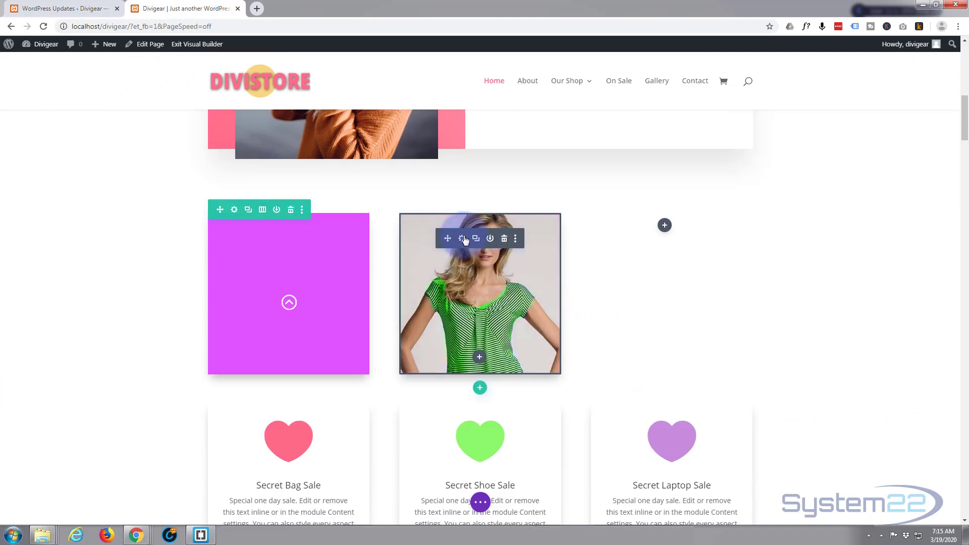
{"action": "left_click", "coordinate": [462, 238]}
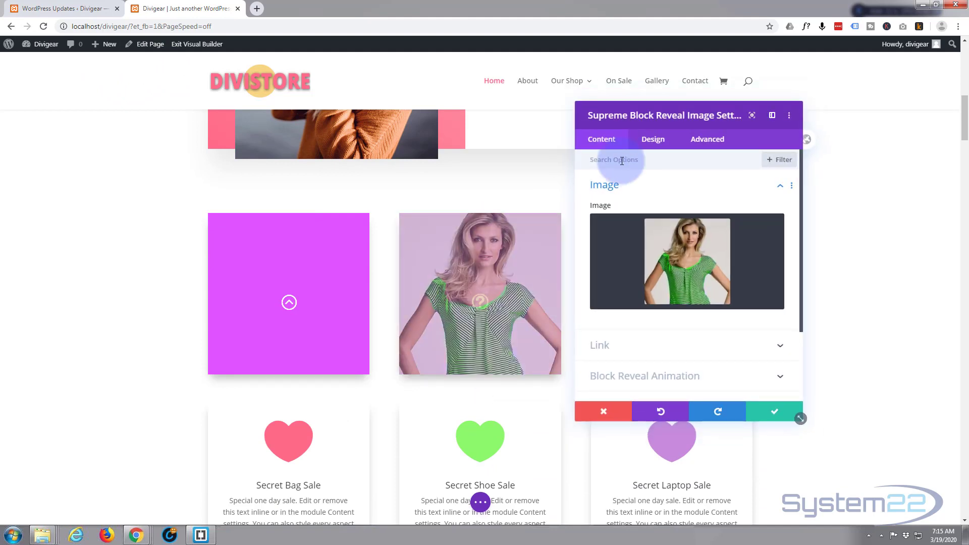
{"action": "left_click", "coordinate": [657, 140]}
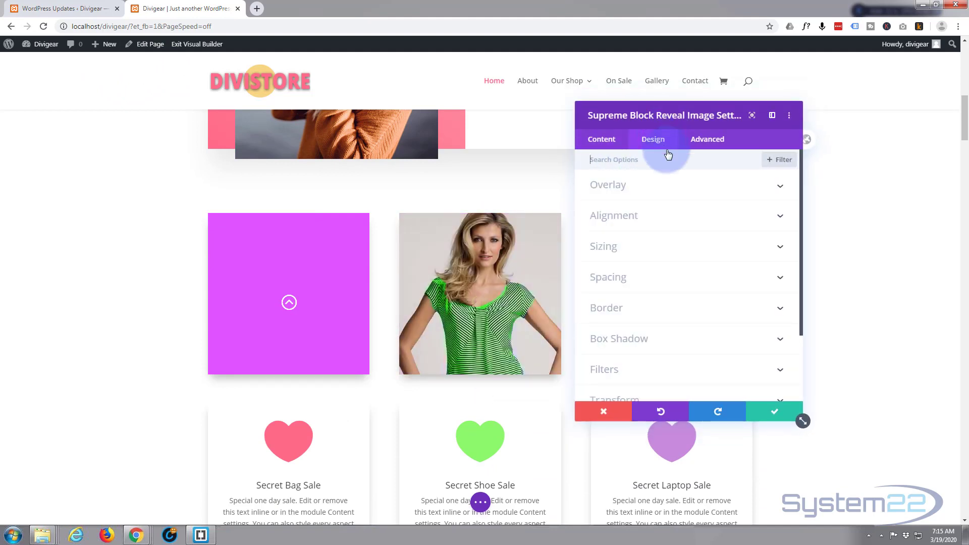
{"action": "left_click", "coordinate": [697, 188]}
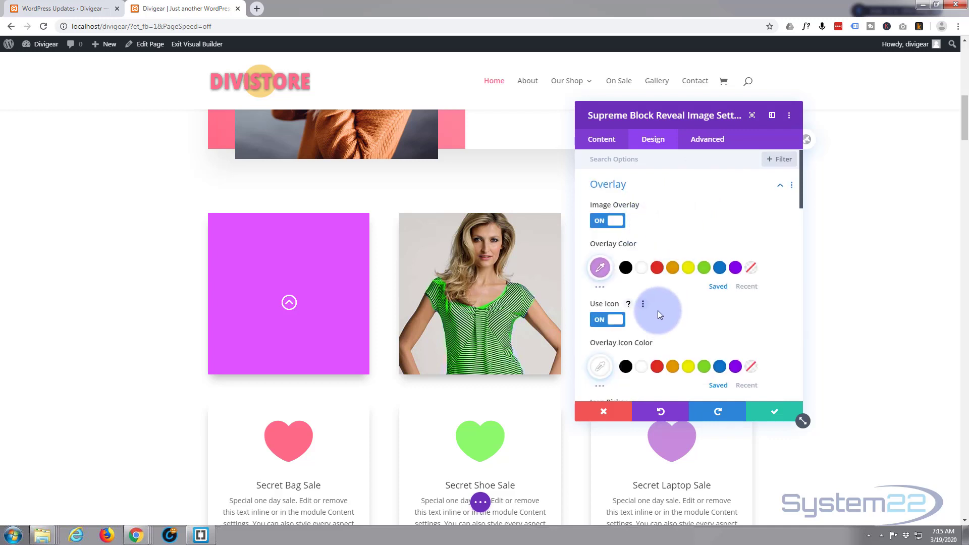
{"action": "scroll", "coordinate": [658, 311], "scroll_direction": "down", "scroll_amount": 2}
{"action": "scroll", "coordinate": [658, 315], "scroll_direction": "down", "scroll_amount": 5}
{"action": "scroll", "coordinate": [766, 300], "scroll_direction": "down", "scroll_amount": 2}
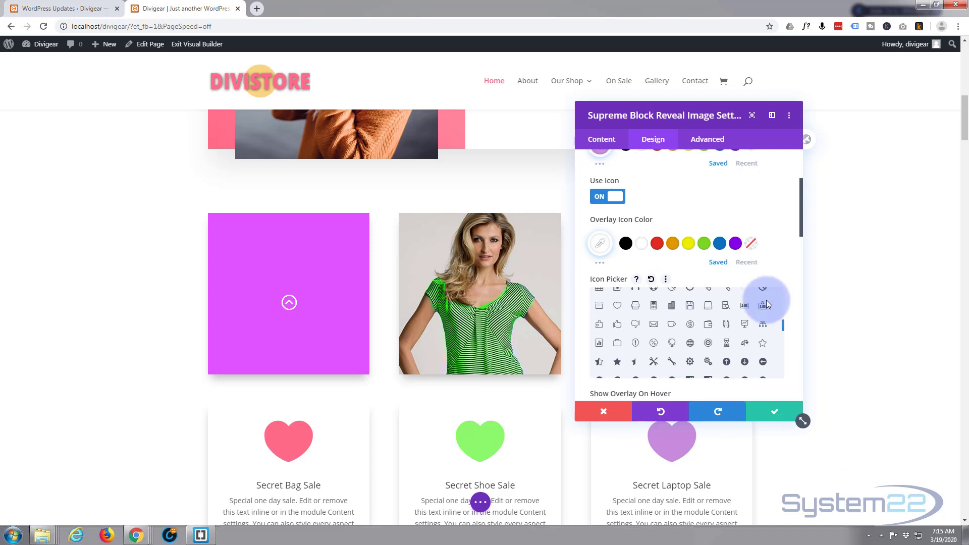
{"action": "scroll", "coordinate": [773, 301], "scroll_direction": "down", "scroll_amount": 1}
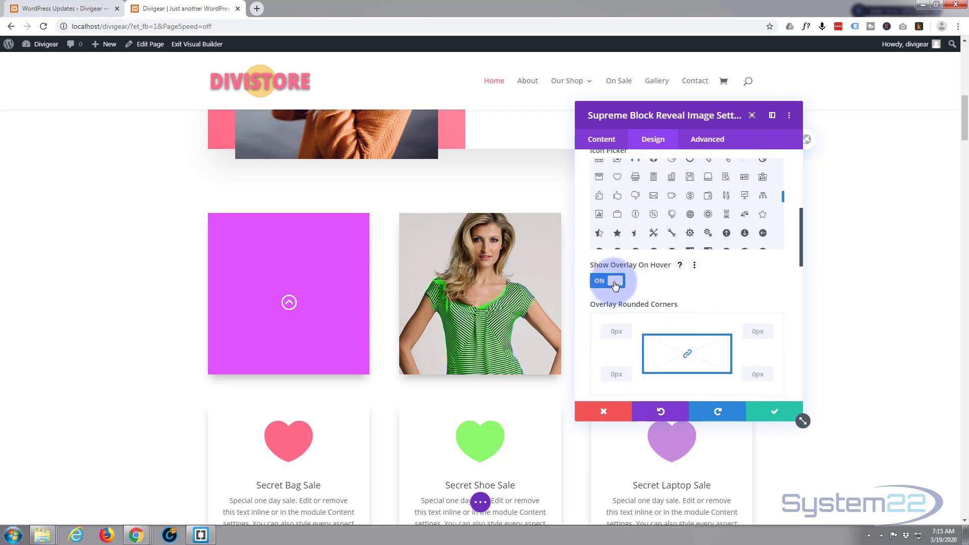
{"action": "left_click", "coordinate": [614, 286]}
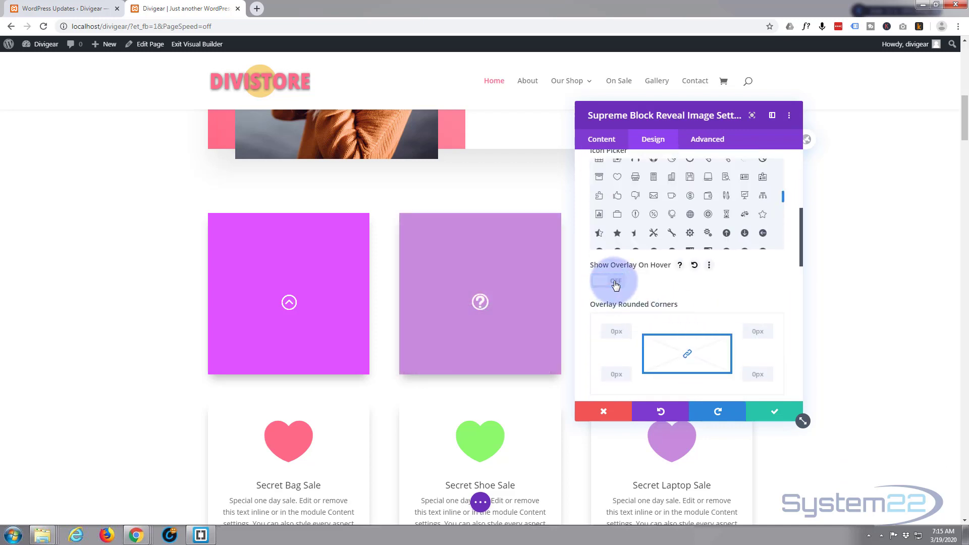
{"action": "left_click", "coordinate": [775, 422]}
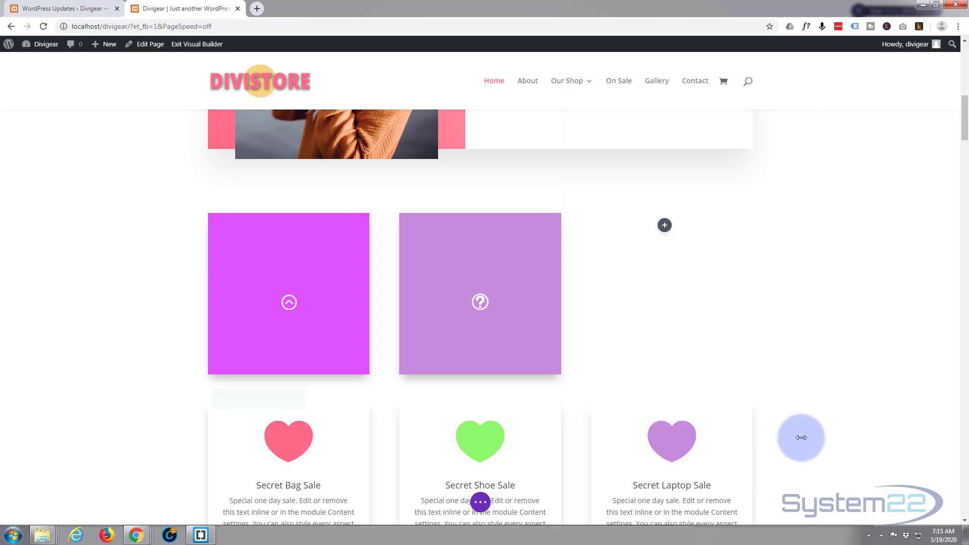
Exit the Visual Builder and test the lilac question-mark box's photo reveal on the live page
{"action": "left_click", "coordinate": [480, 504]}
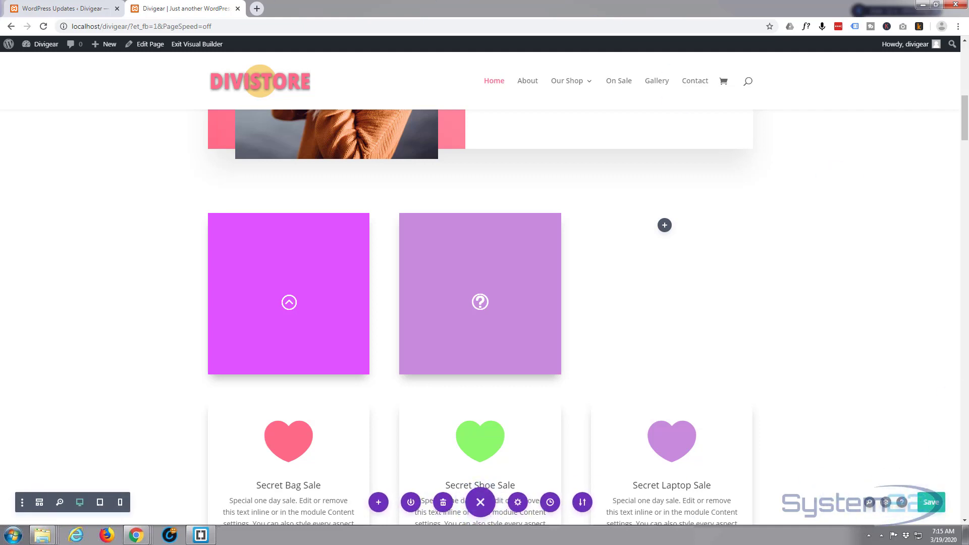
{"action": "left_click", "coordinate": [184, 44]}
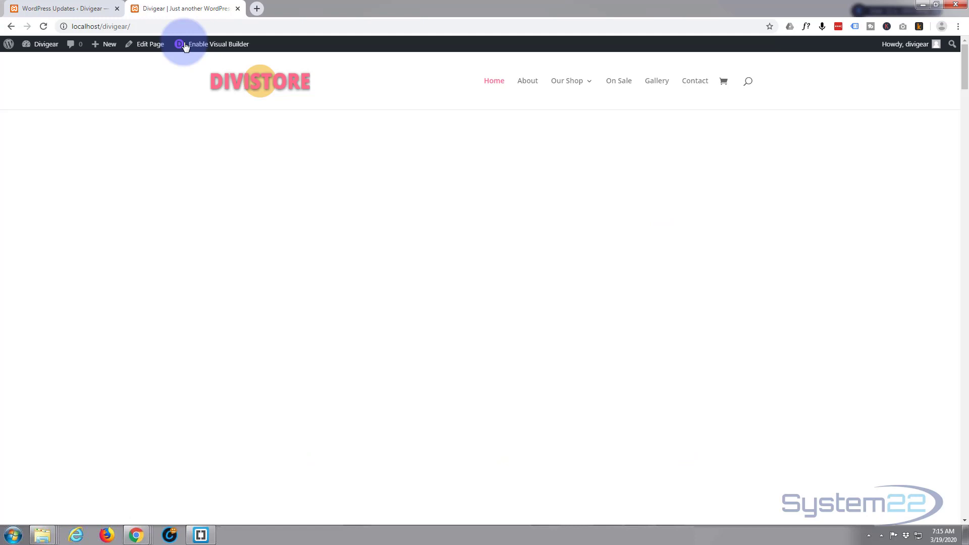
{"action": "scroll", "coordinate": [77, 207], "scroll_direction": "down", "scroll_amount": 3}
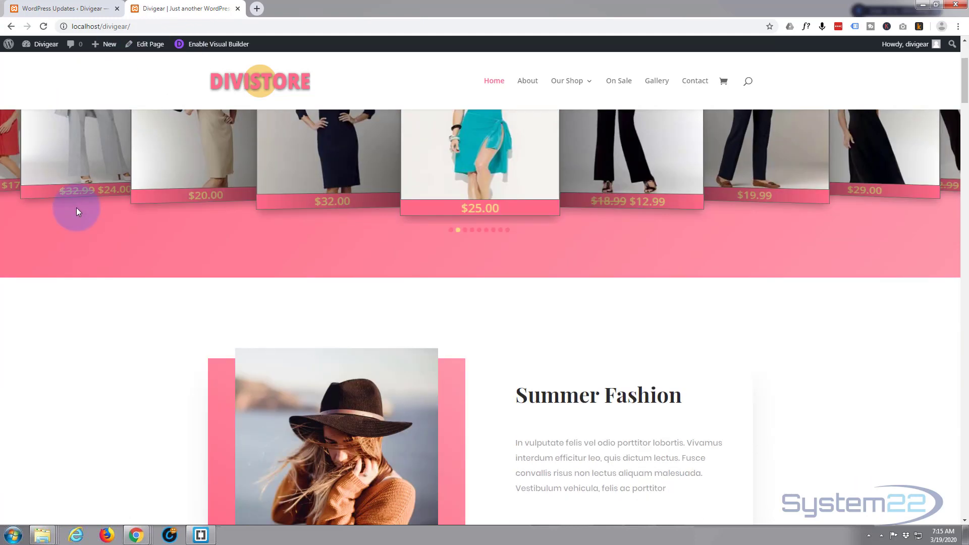
{"action": "scroll", "coordinate": [74, 207], "scroll_direction": "down", "scroll_amount": 7}
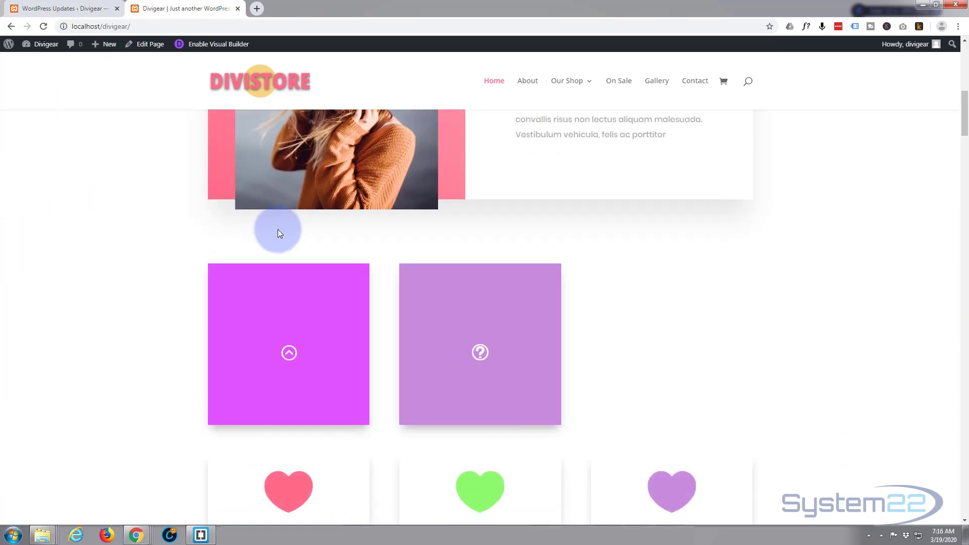
{"action": "mouse_move", "coordinate": [507, 335]}
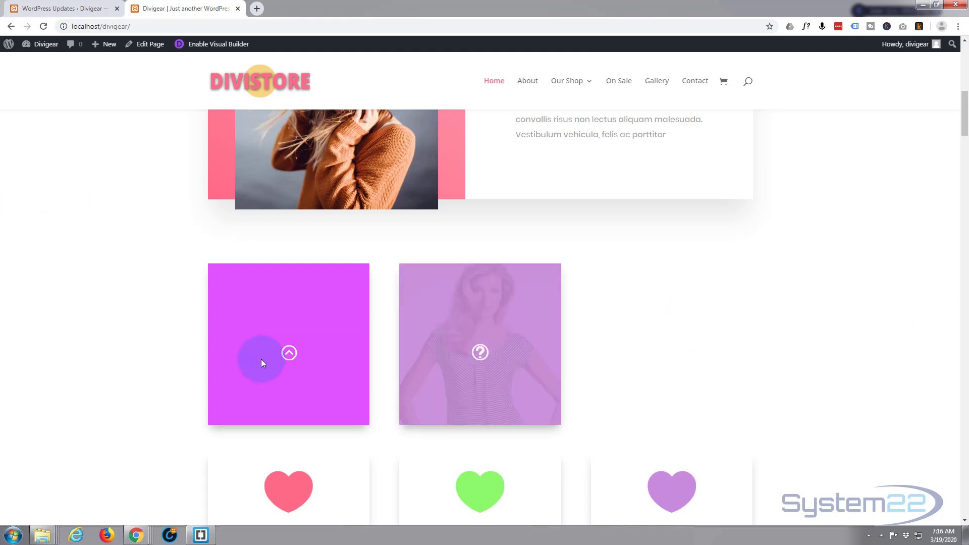
{"action": "mouse_move", "coordinate": [492, 356]}
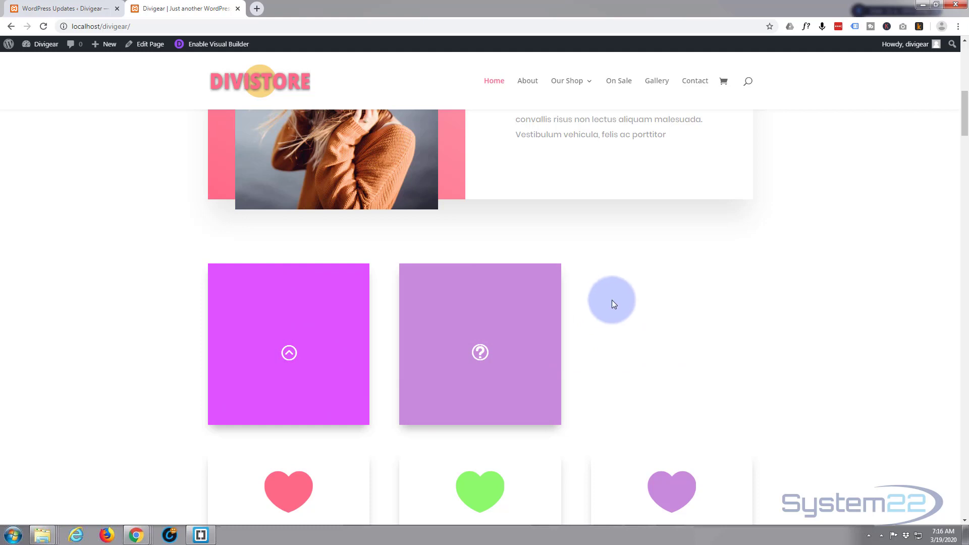
{"action": "mouse_move", "coordinate": [474, 310]}
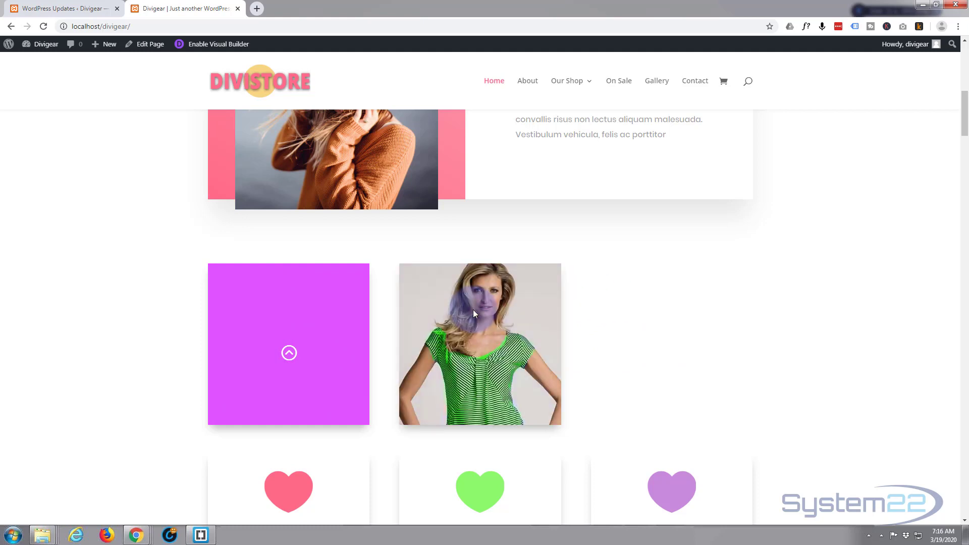